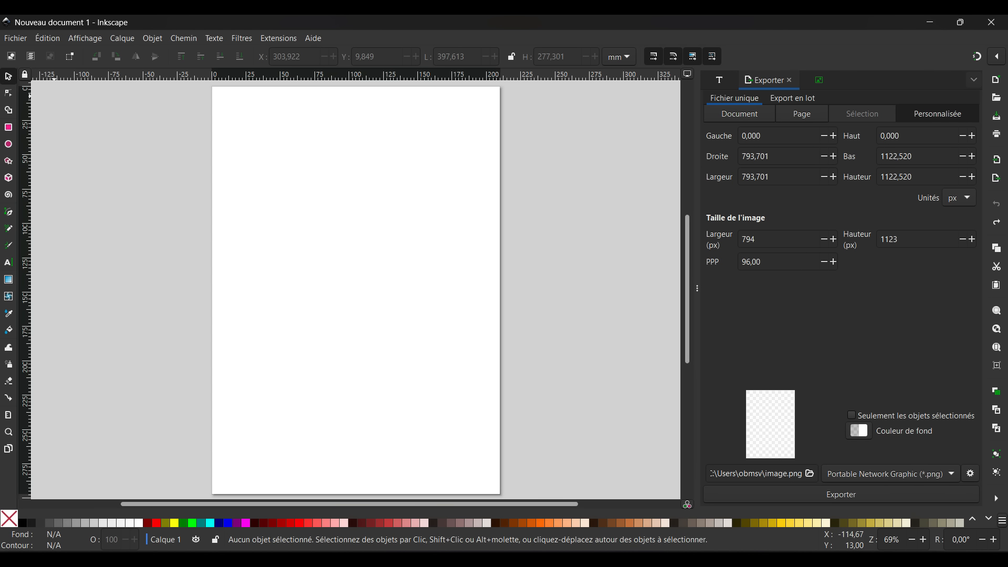
Import the Stitch picture from the Tuto Multicouche folder into the document with the default import settings
{"action": "key", "text": "alt+f"}
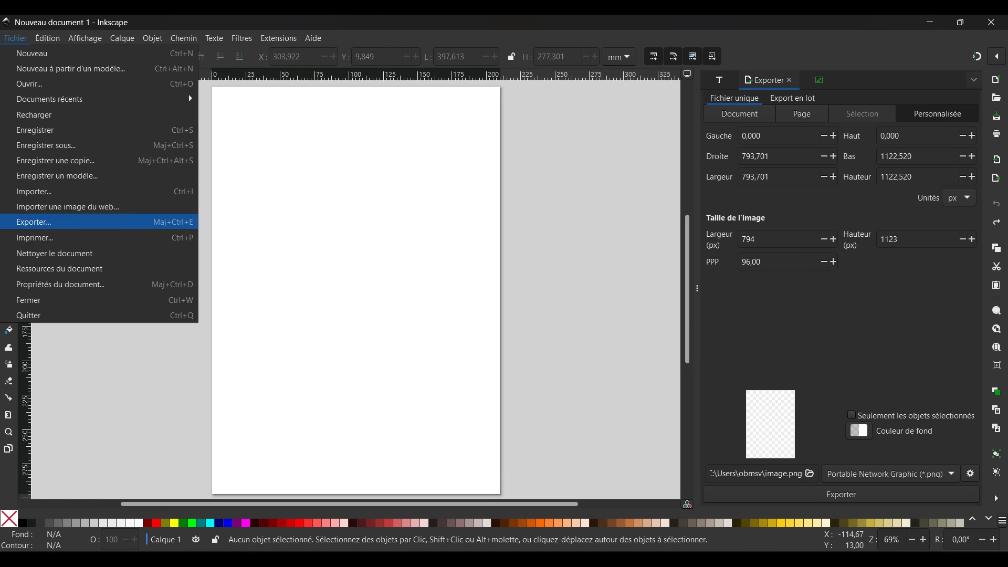
{"action": "left_click", "coordinate": [35, 191]}
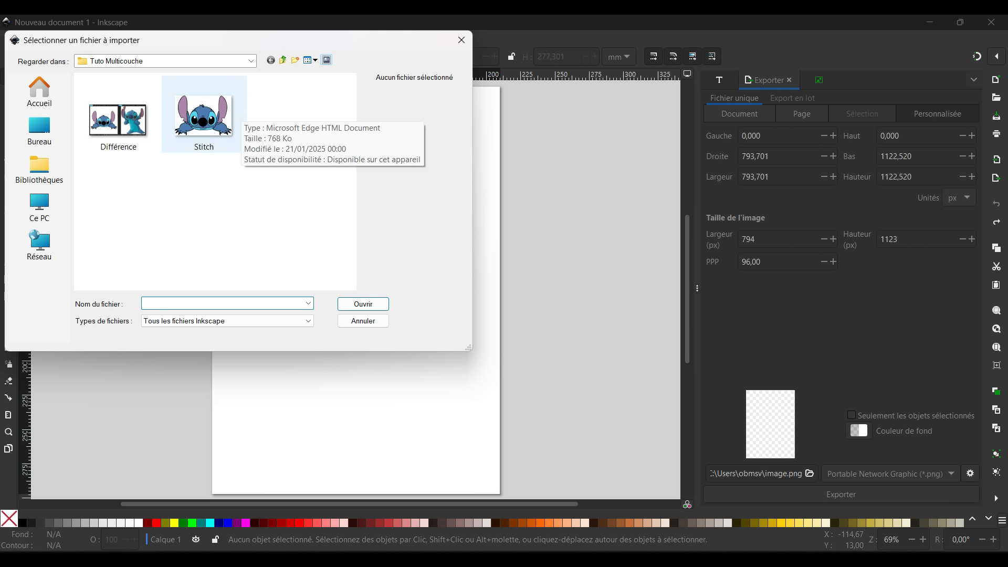
{"action": "left_click", "coordinate": [231, 118]}
{"action": "left_click", "coordinate": [363, 304]}
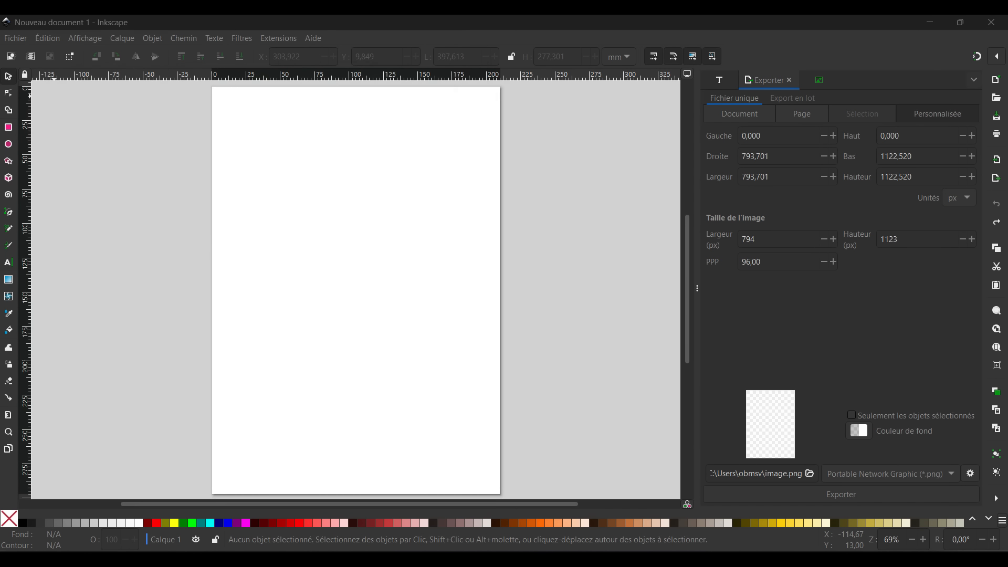
{"action": "key", "text": "Return"}
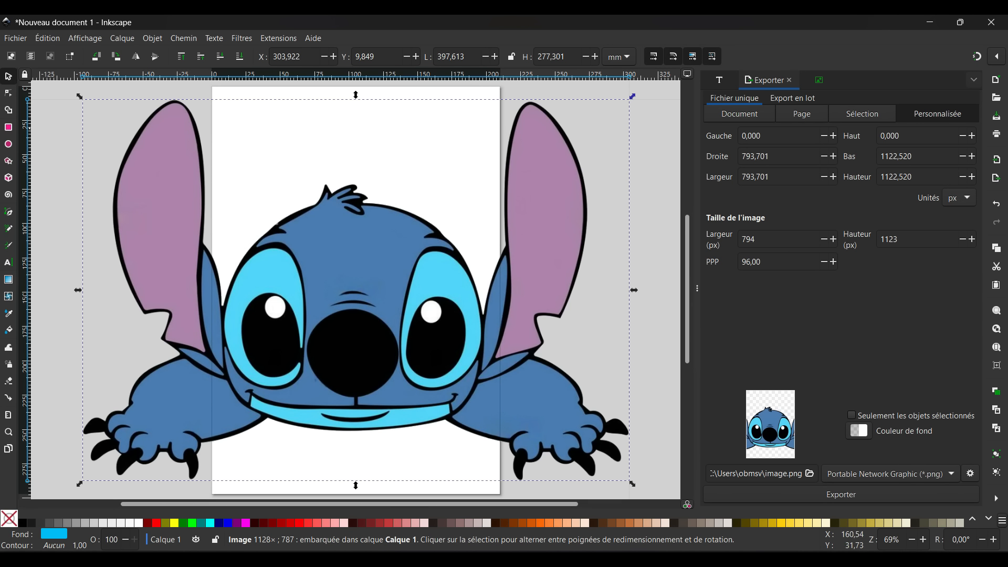
Lock the width-to-height ratio, shrink the imported picture to about 164 mm wide and place it near the middle of the page
{"action": "left_click", "coordinate": [511, 56]}
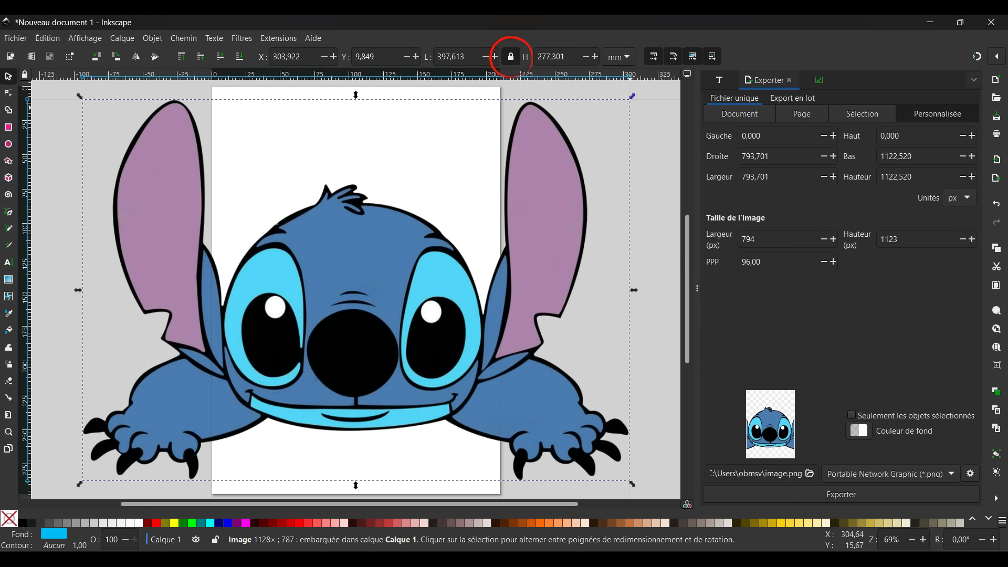
{"action": "left_click_drag", "start_coordinate": [632, 96], "coordinate": [342, 319]}
{"action": "left_click_drag", "start_coordinate": [188, 405], "coordinate": [341, 269]}
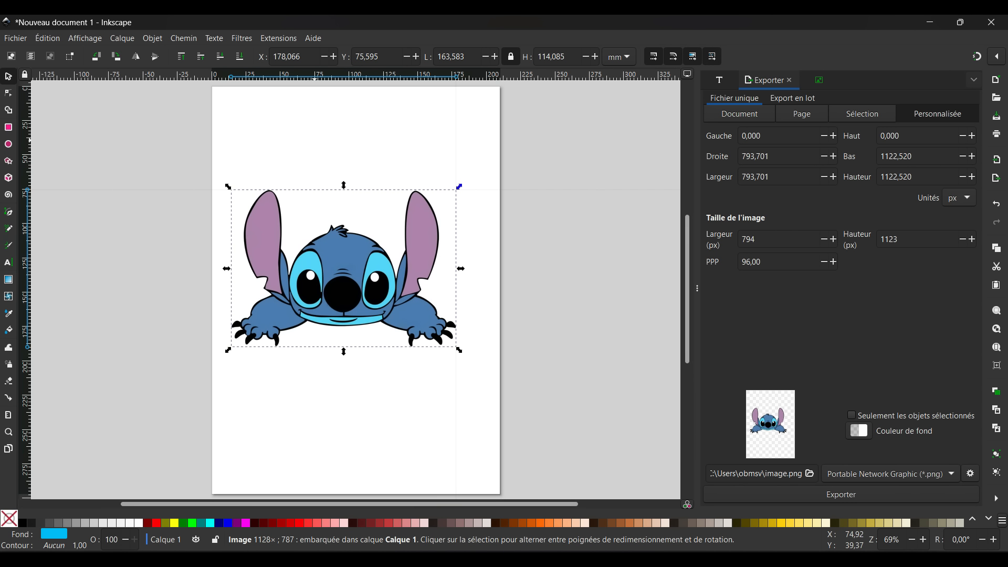
{"action": "key", "text": "Escape"}
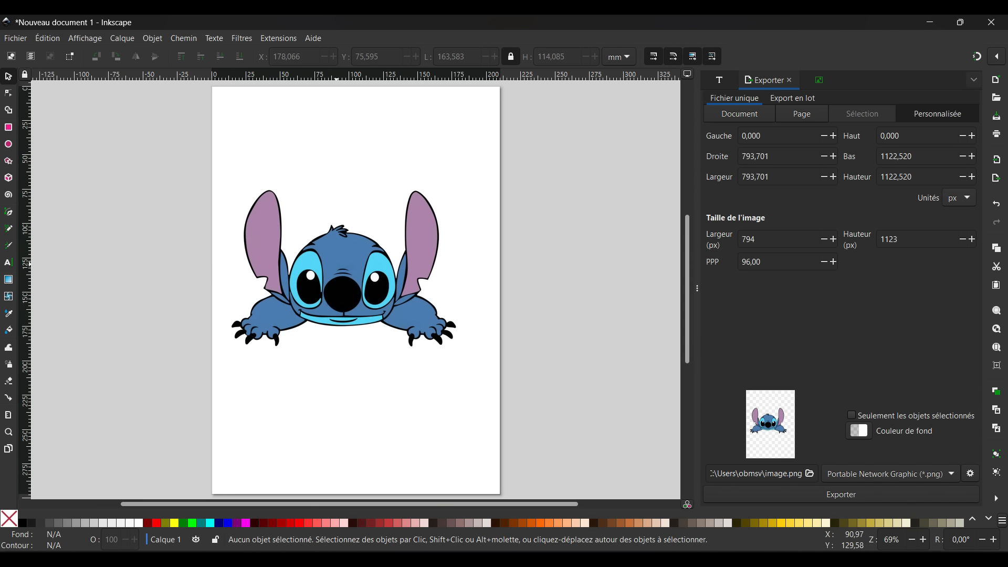
Set up a multicolour bitmap trace of the Stitch picture with detection by Couleurs and Empilement enabled
{"action": "left_click", "coordinate": [340, 267]}
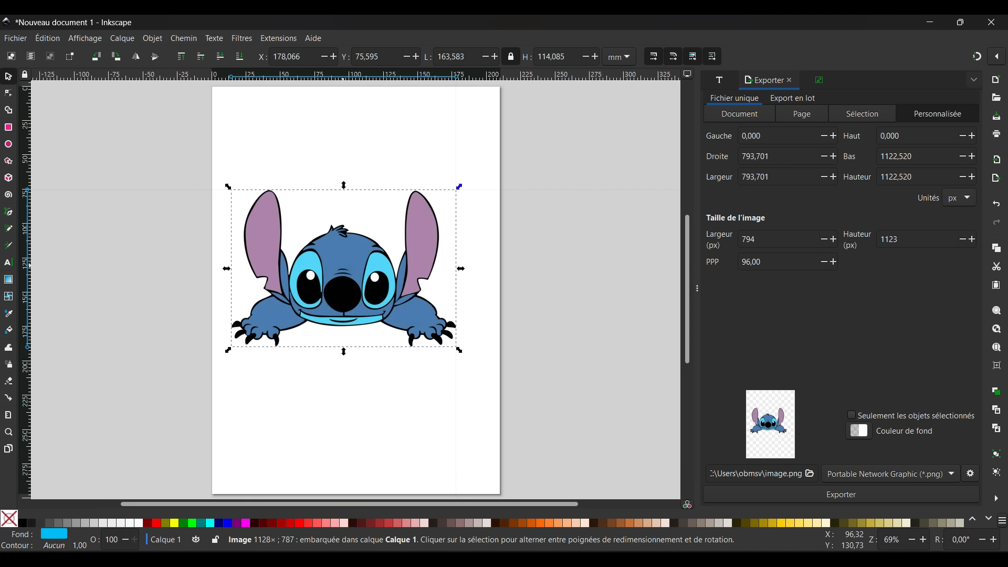
{"action": "left_click", "coordinate": [184, 38]}
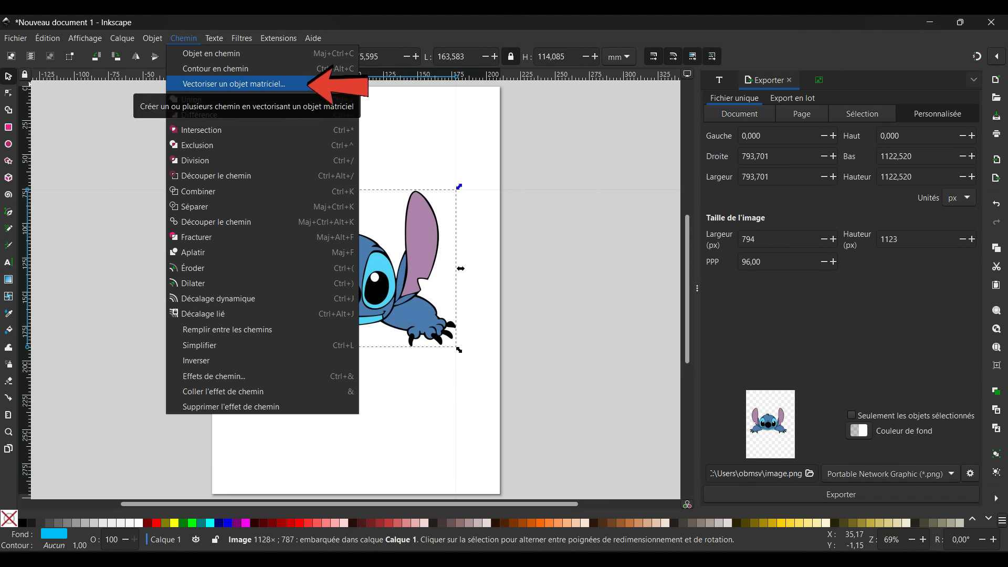
{"action": "left_click", "coordinate": [312, 84]}
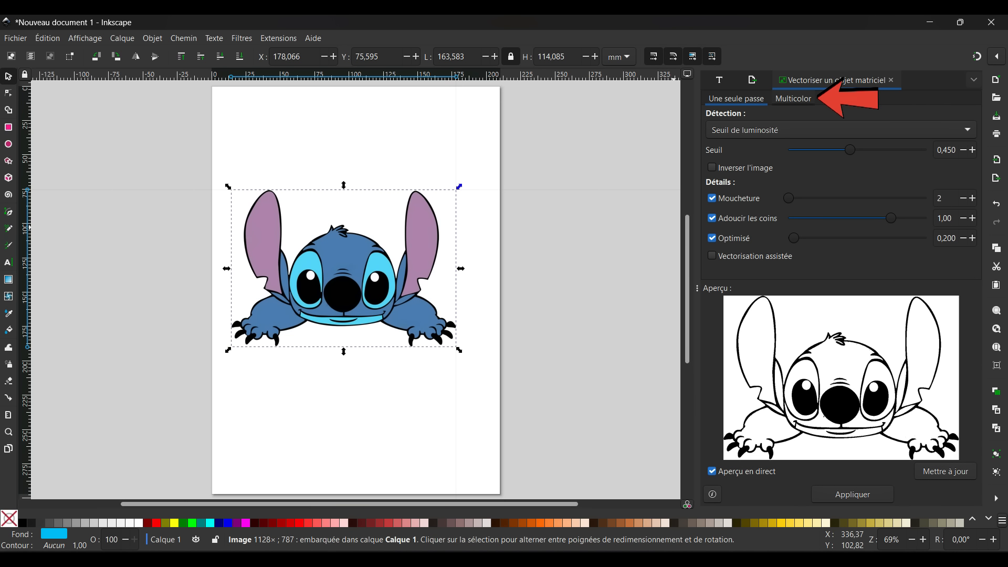
{"action": "left_click", "coordinate": [792, 99]}
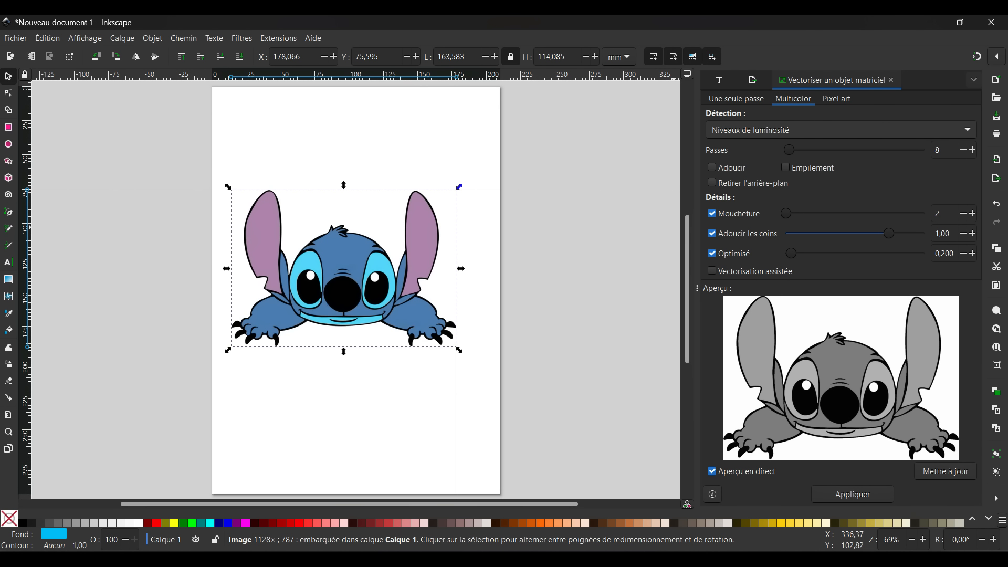
{"action": "left_click", "coordinate": [840, 130]}
{"action": "left_click", "coordinate": [787, 149]}
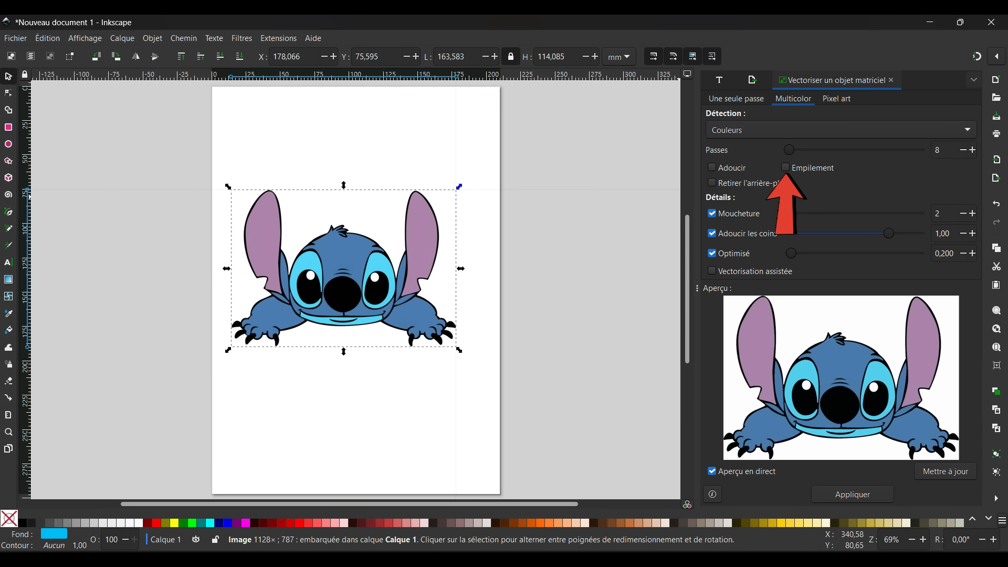
{"action": "left_click", "coordinate": [785, 168]}
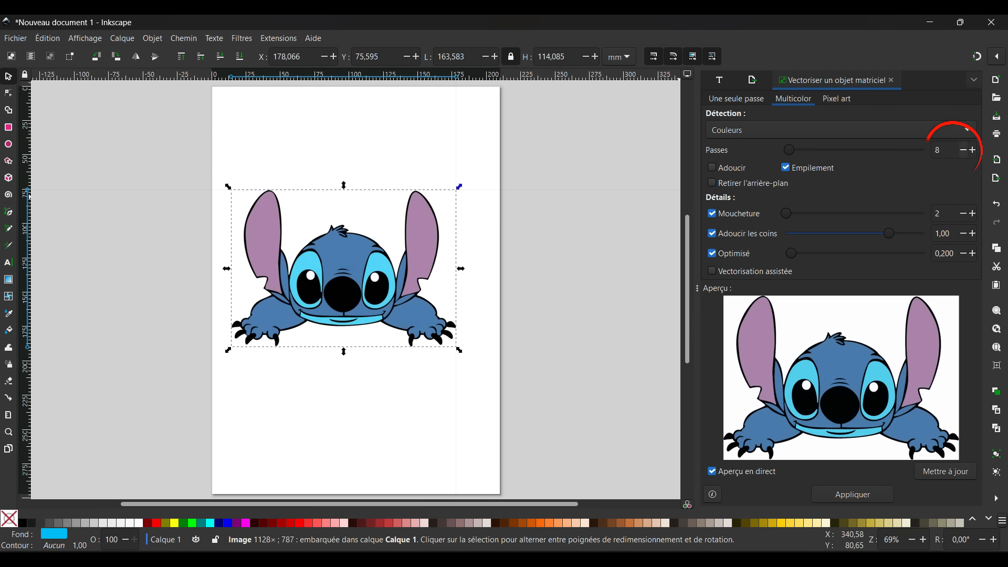
Set the trace to 5 passes and apply it to the picture
{"action": "left_click", "coordinate": [963, 150]}
{"action": "left_click", "coordinate": [962, 149]}
{"action": "left_click", "coordinate": [963, 149]}
{"action": "left_click", "coordinate": [962, 150]}
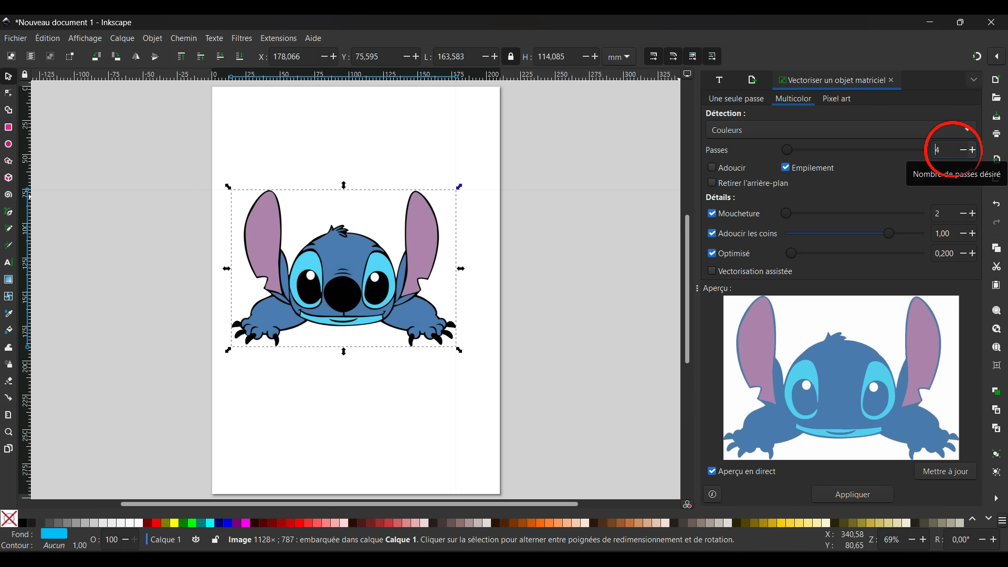
{"action": "left_click", "coordinate": [972, 150]}
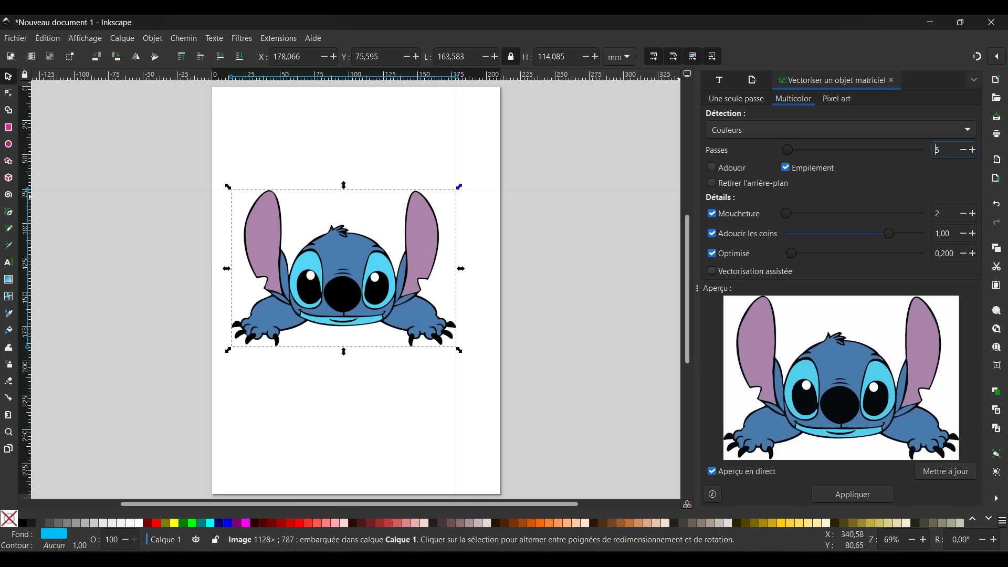
{"action": "left_click", "coordinate": [852, 494]}
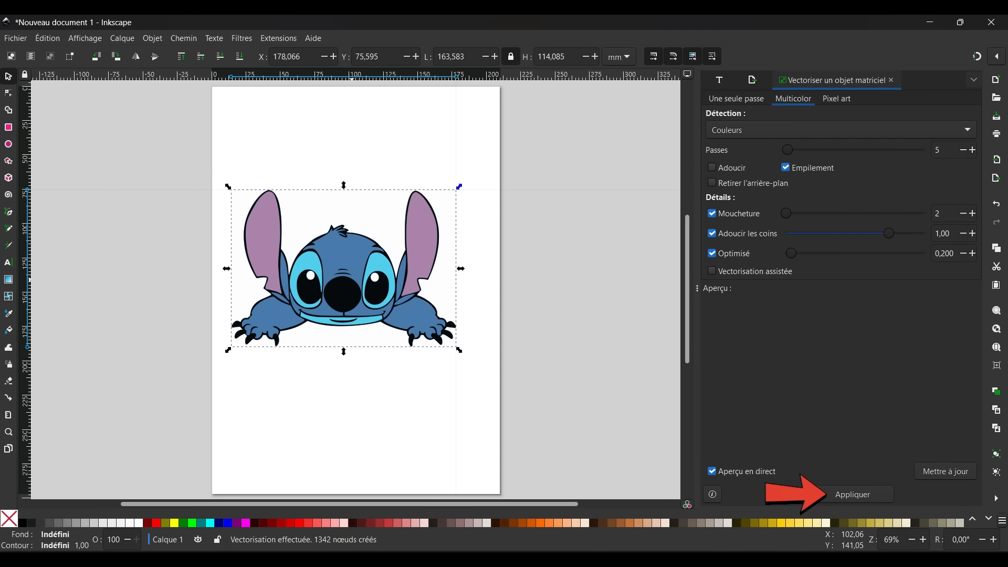
Move the traced group off the page beside the original and delete the original bitmap
{"action": "mouse_move", "coordinate": [355, 285]}
{"action": "left_mouse_down"}
{"action": "mouse_move", "coordinate": [241, 337]}
{"action": "mouse_move", "coordinate": [115, 362]}
{"action": "mouse_move", "coordinate": [102, 284]}
{"action": "left_mouse_up"}
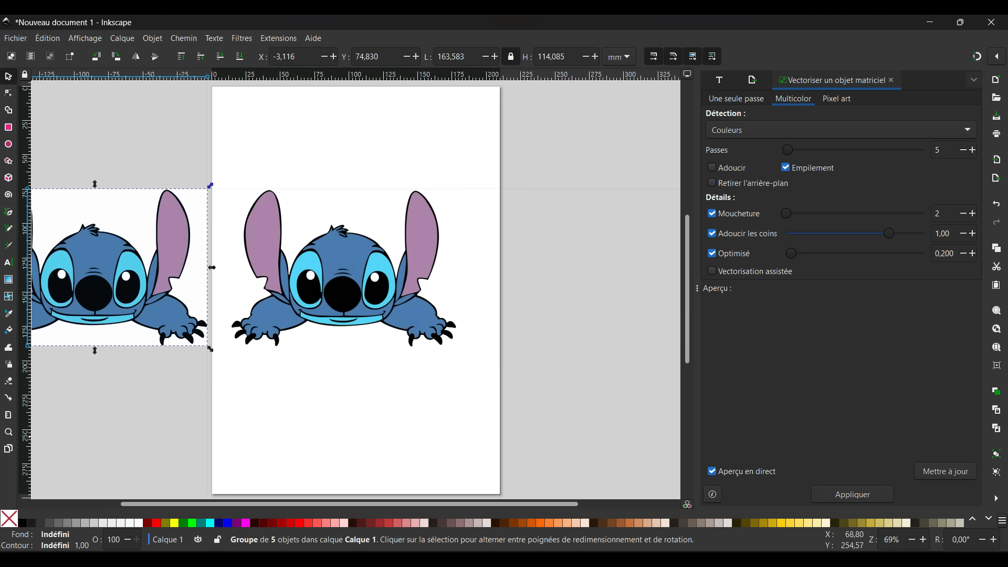
{"action": "left_click", "coordinate": [345, 282]}
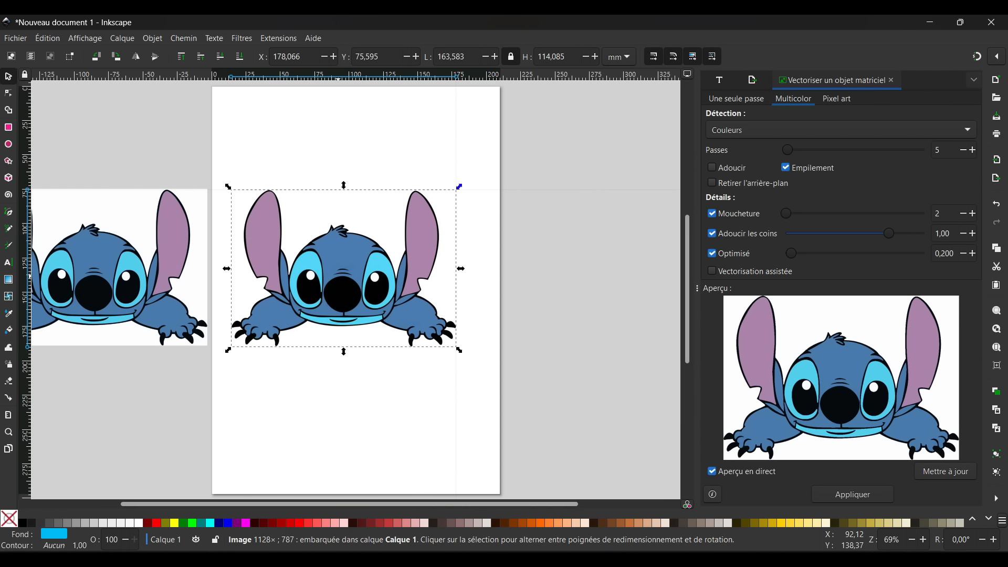
{"action": "key", "text": "Delete"}
Bring the traced group back onto the page, scale it to about 86 mm wide and place it in the page's upper-left corner
{"action": "left_click_drag", "start_coordinate": [101, 284], "coordinate": [338, 241]}
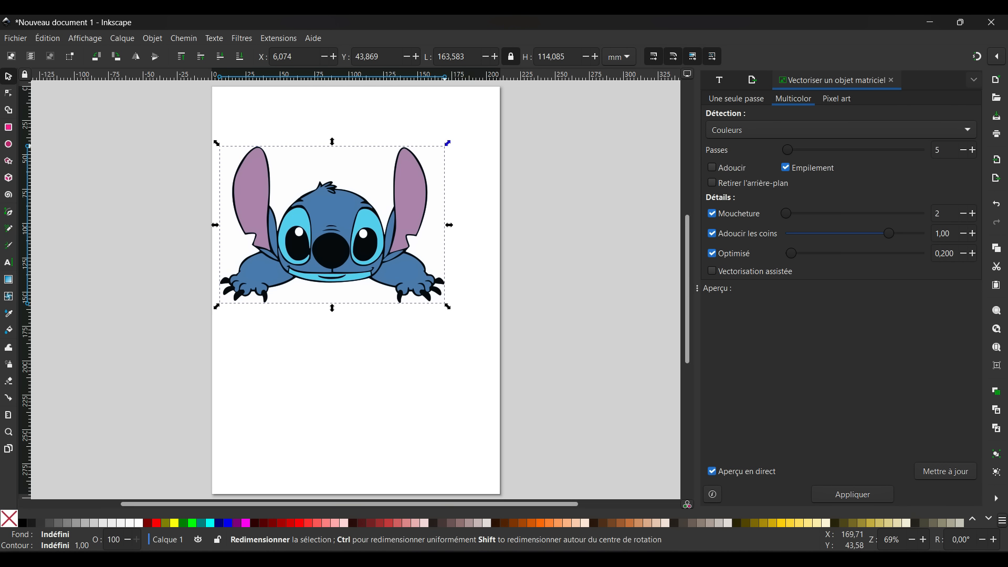
{"action": "left_click_drag", "start_coordinate": [448, 142], "coordinate": [342, 217]}
{"action": "left_click_drag", "start_coordinate": [271, 268], "coordinate": [266, 150]}
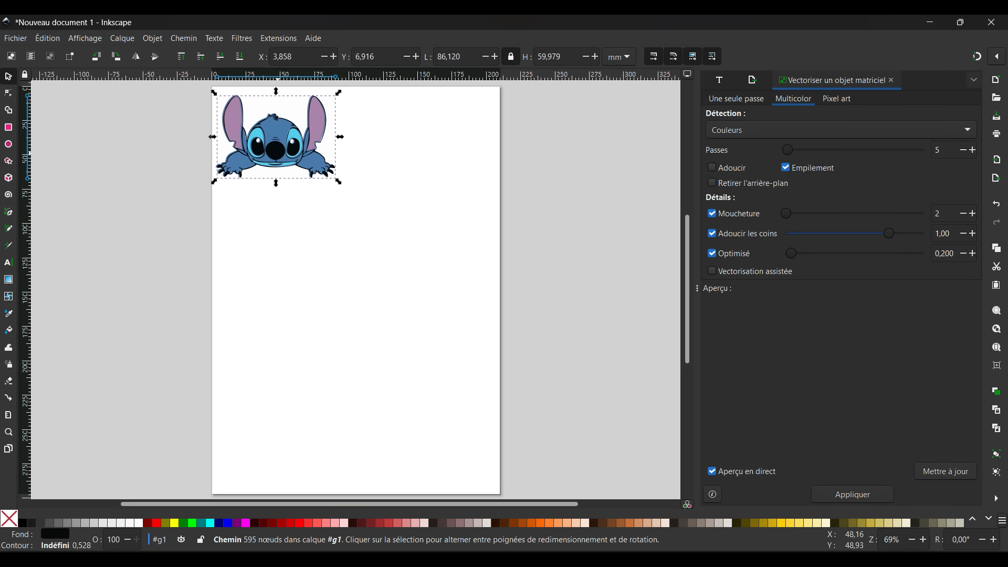
Separate the black, blue, purple and cyan layers into a column along the page's right edge, and delete the leftover white background shape
{"action": "left_click_drag", "start_coordinate": [281, 153], "coordinate": [436, 155]}
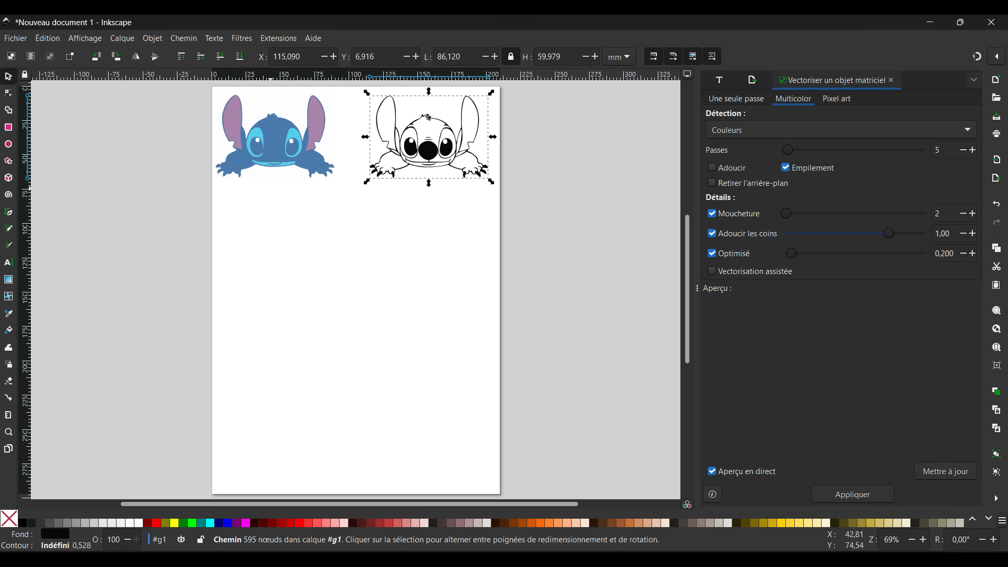
{"action": "mouse_move", "coordinate": [286, 148]}
{"action": "left_mouse_down"}
{"action": "mouse_move", "coordinate": [312, 216]}
{"action": "mouse_move", "coordinate": [425, 268]}
{"action": "mouse_move", "coordinate": [440, 245]}
{"action": "left_mouse_up"}
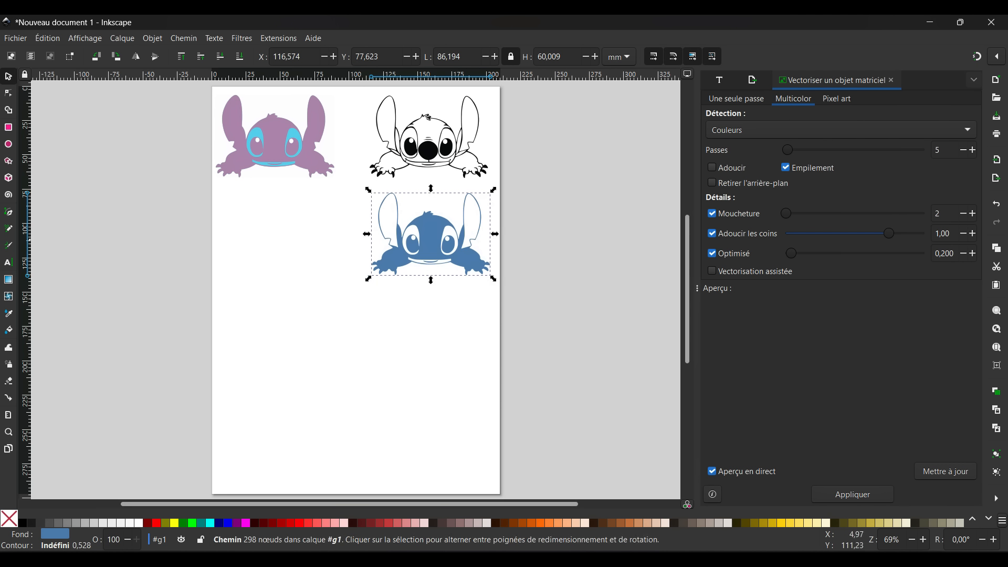
{"action": "mouse_move", "coordinate": [279, 133]}
{"action": "left_mouse_down"}
{"action": "mouse_move", "coordinate": [270, 232]}
{"action": "mouse_move", "coordinate": [322, 348]}
{"action": "mouse_move", "coordinate": [445, 345]}
{"action": "left_mouse_up"}
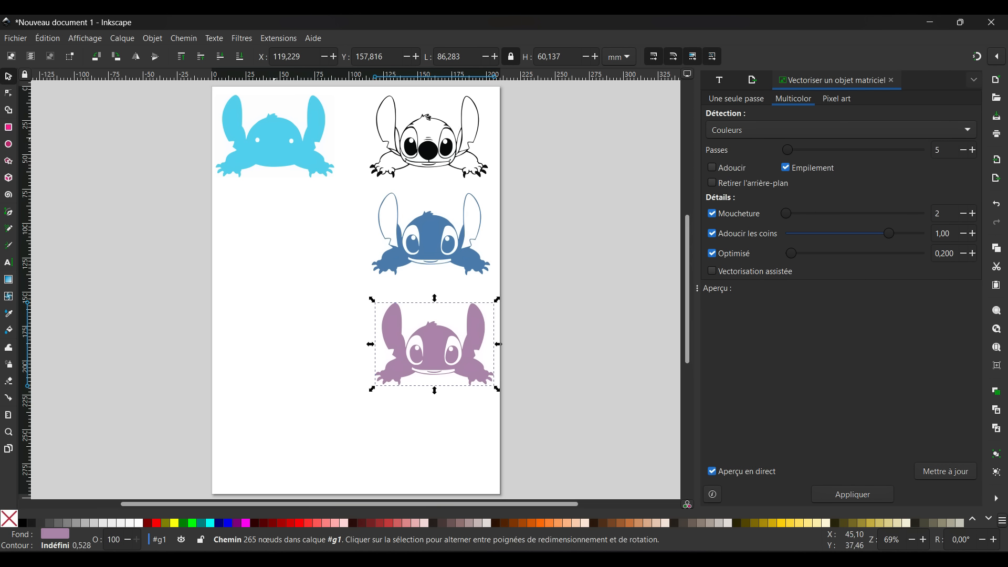
{"action": "mouse_move", "coordinate": [277, 133]}
{"action": "left_mouse_down"}
{"action": "mouse_move", "coordinate": [247, 309]}
{"action": "mouse_move", "coordinate": [310, 431]}
{"action": "mouse_move", "coordinate": [441, 446]}
{"action": "left_mouse_up"}
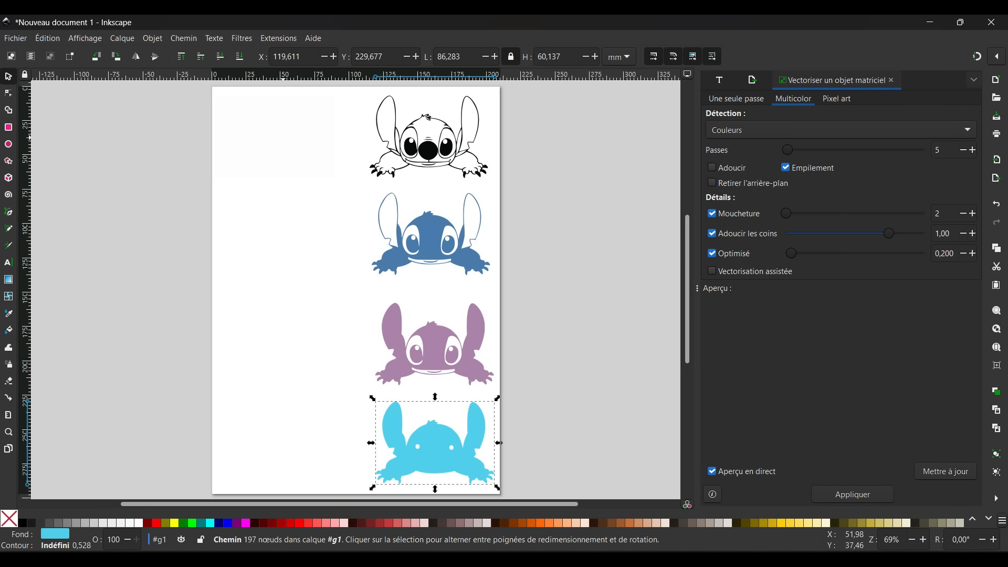
{"action": "left_click", "coordinate": [283, 138]}
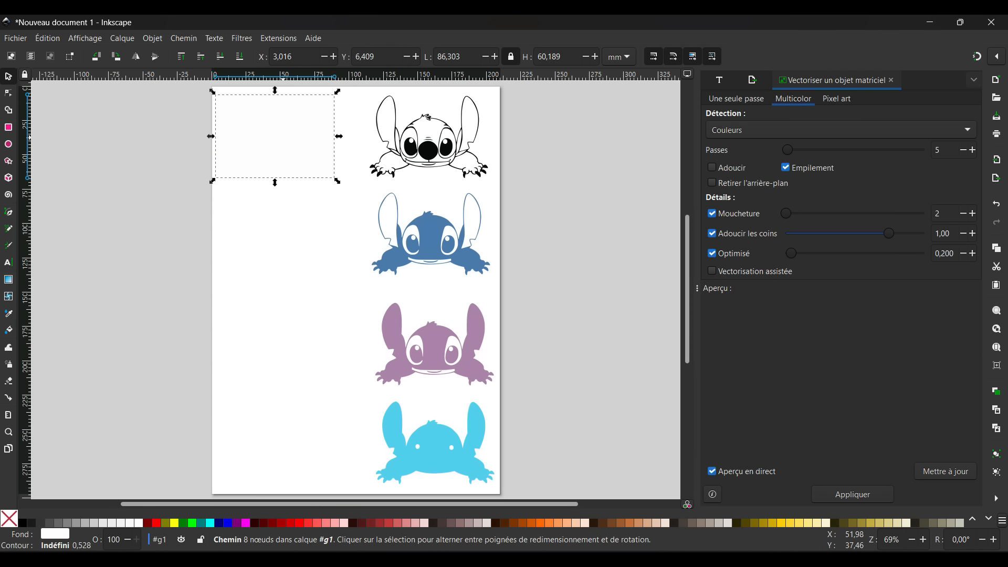
{"action": "key", "text": "Delete"}
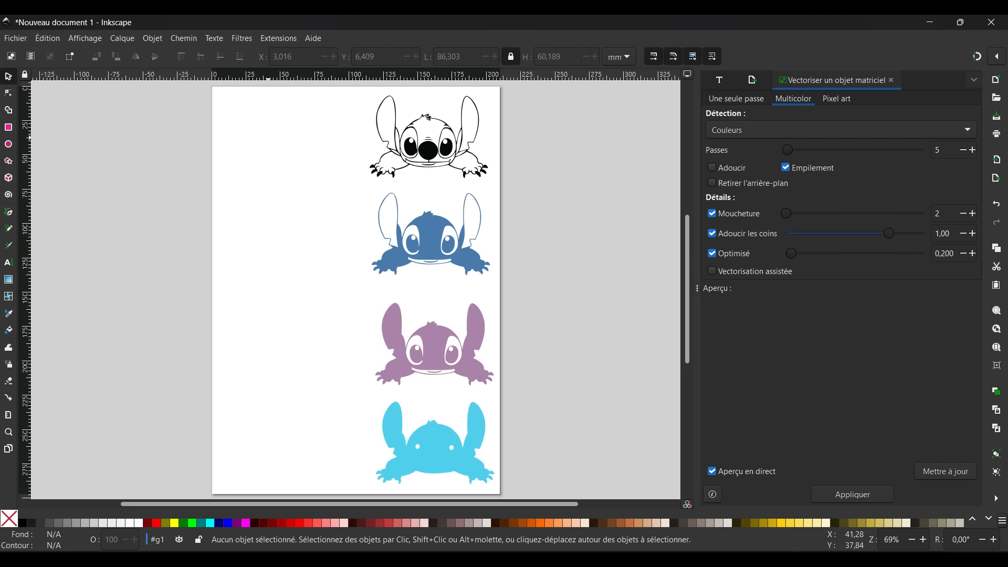
Export the document as an SVG Inkscape file named image in the Tuto Multicouche folder on the desktop
{"action": "key", "text": "alt+f"}
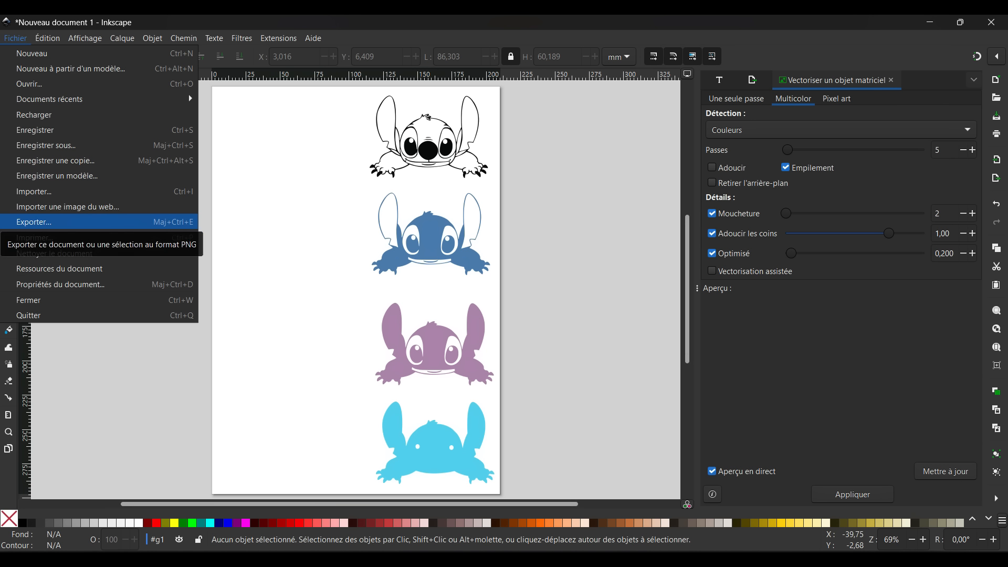
{"action": "key", "text": "Return"}
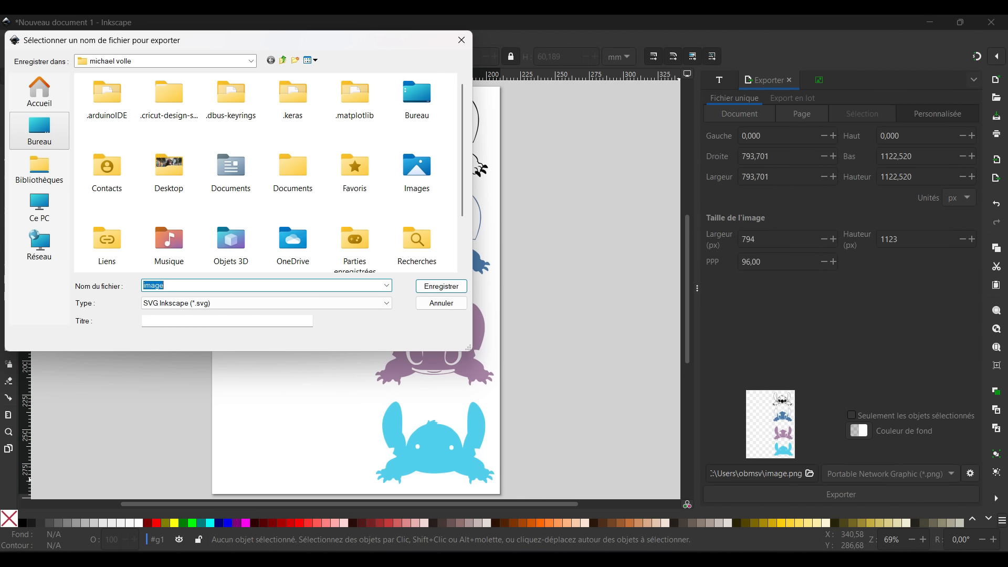
{"action": "left_click", "coordinate": [39, 129]}
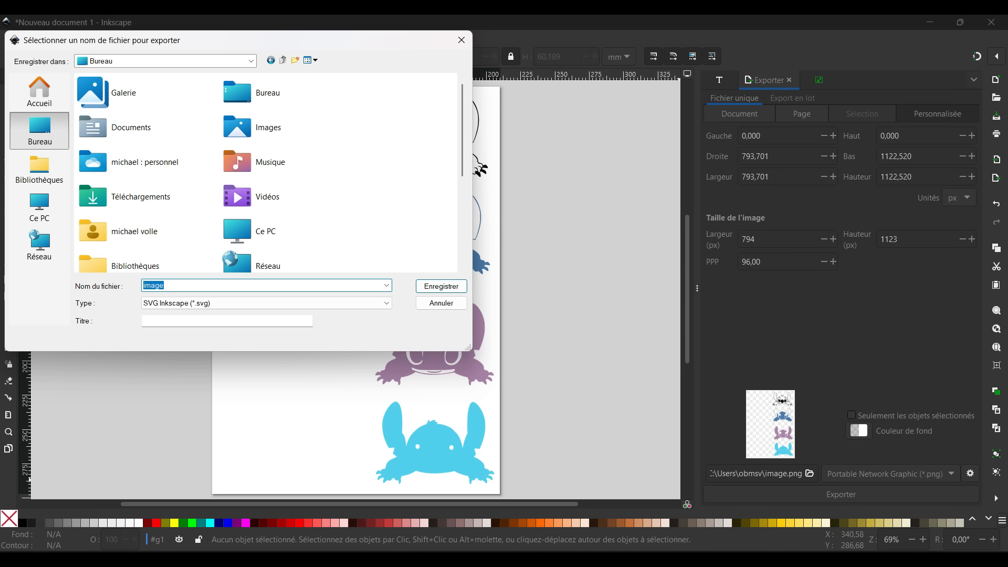
{"action": "scroll", "coordinate": [147, 189], "scroll_direction": "down", "scroll_amount": 3}
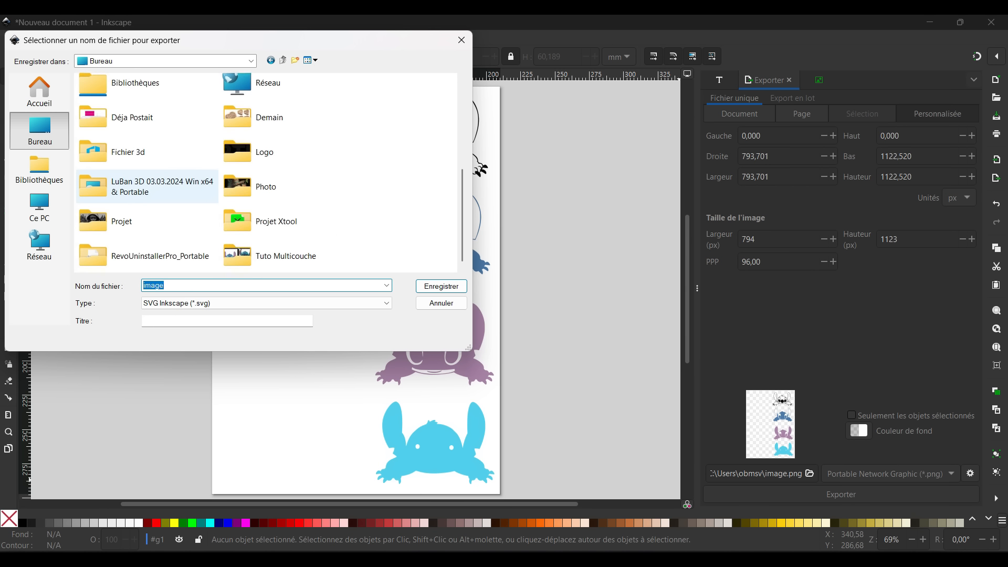
{"action": "left_click", "coordinate": [286, 257]}
{"action": "double_click", "coordinate": [286, 256]}
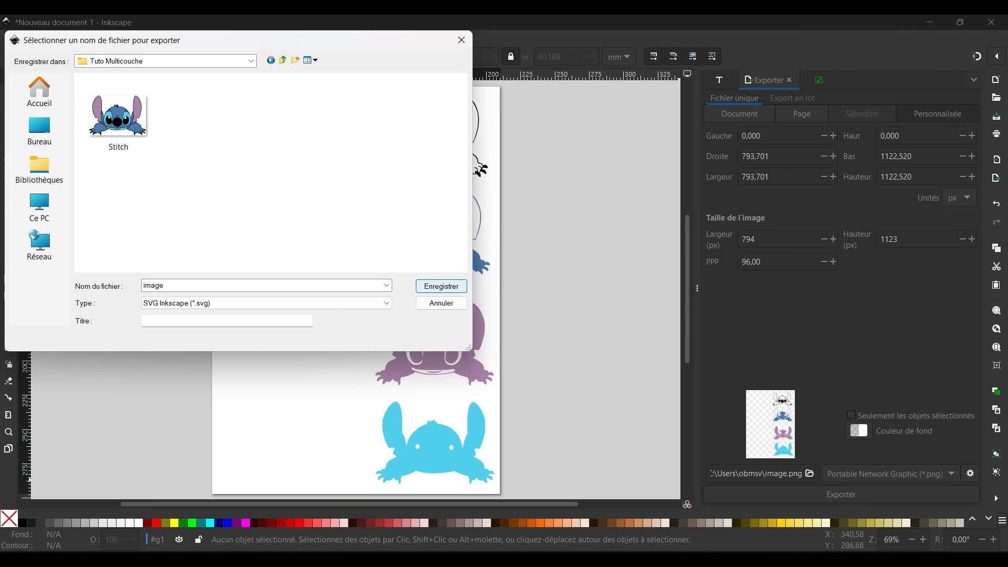
{"action": "left_click", "coordinate": [453, 286]}
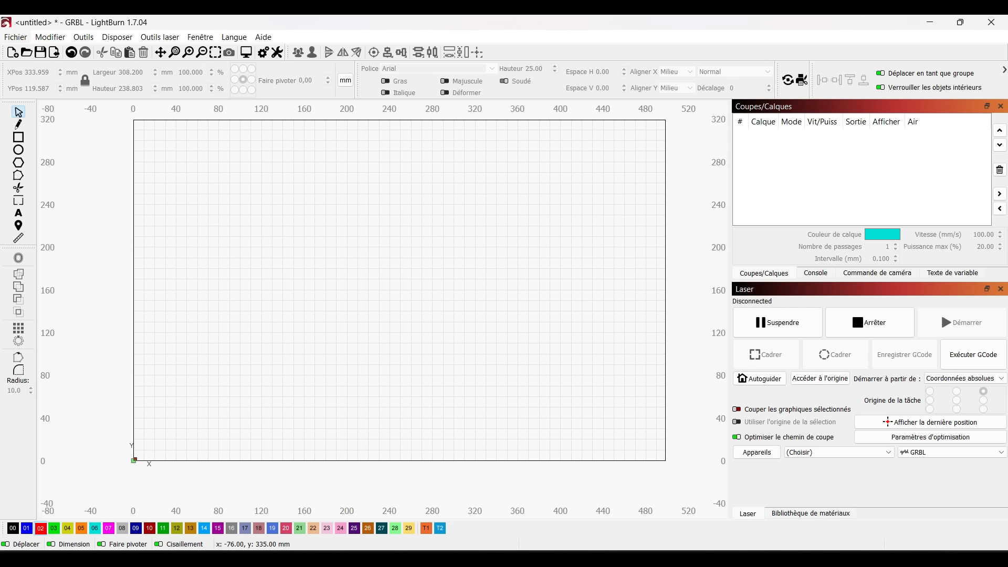
Import the image file from the Tuto Multicouche folder into the LightBurn workspace and ungroup the imported drawing
{"action": "left_click", "coordinate": [15, 37]}
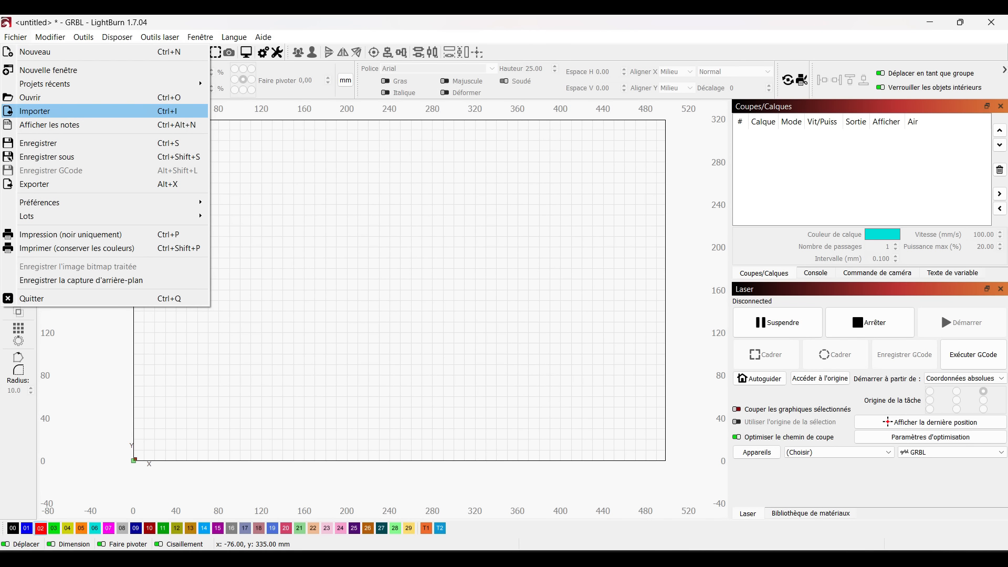
{"action": "left_click", "coordinate": [35, 111]}
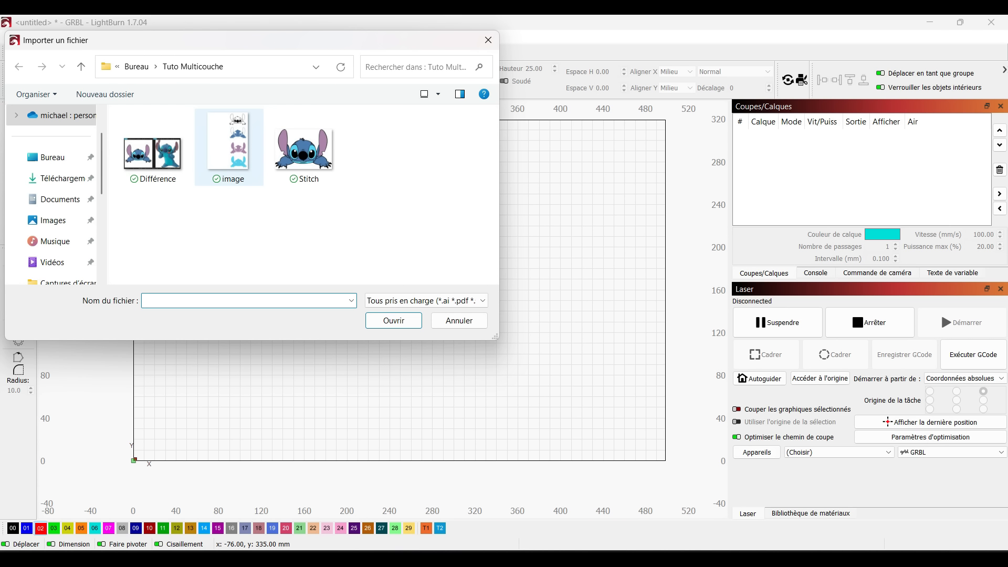
{"action": "left_click", "coordinate": [229, 147]}
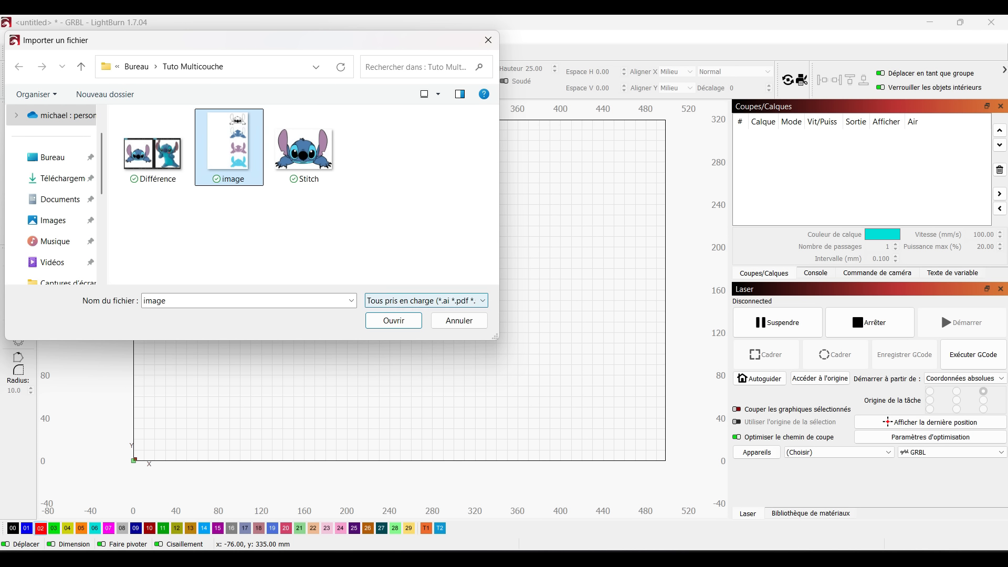
{"action": "left_click", "coordinate": [394, 321]}
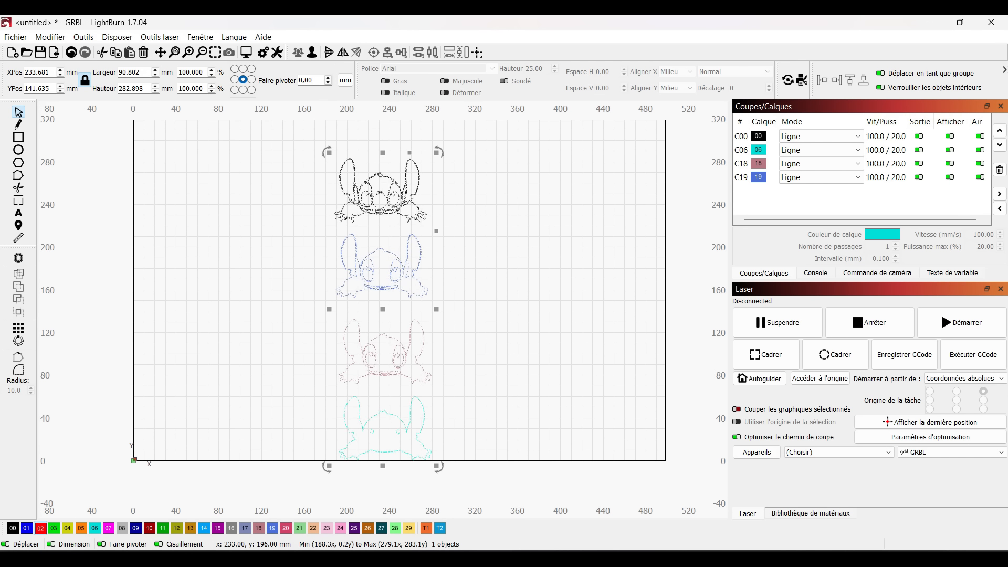
{"action": "right_click", "coordinate": [384, 253]}
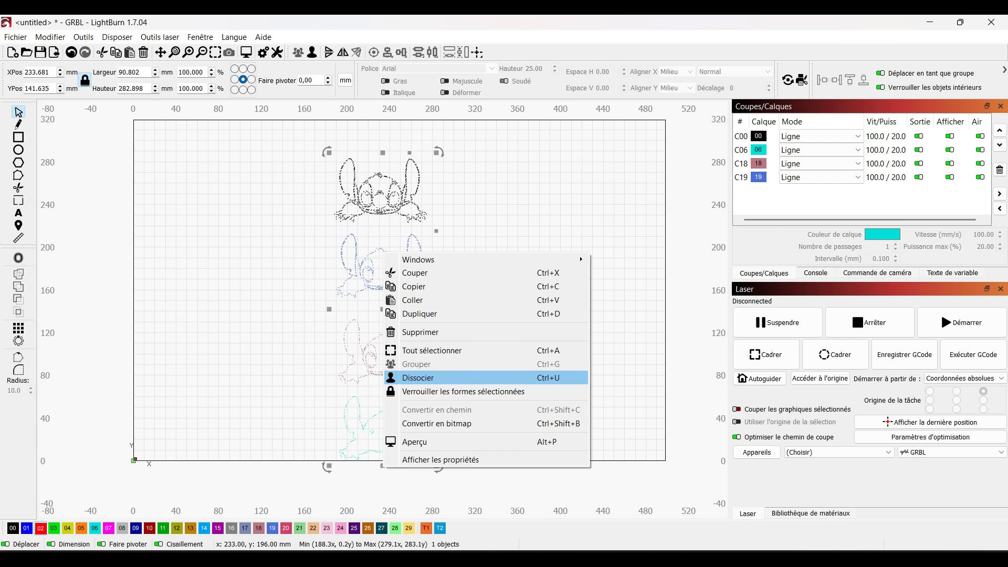
{"action": "left_click", "coordinate": [473, 377]}
{"action": "key", "text": "Escape"}
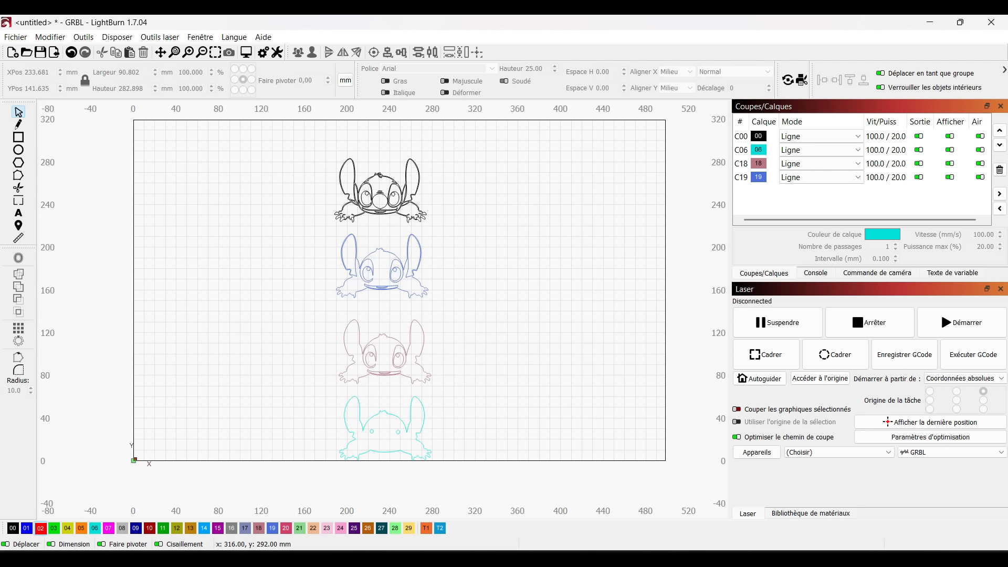
Rearrange the four stacked Stitch layers into a horizontal row ordered cyan, purple, blue and black from left to right
{"action": "left_click_drag", "start_coordinate": [469, 149], "coordinate": [285, 230]}
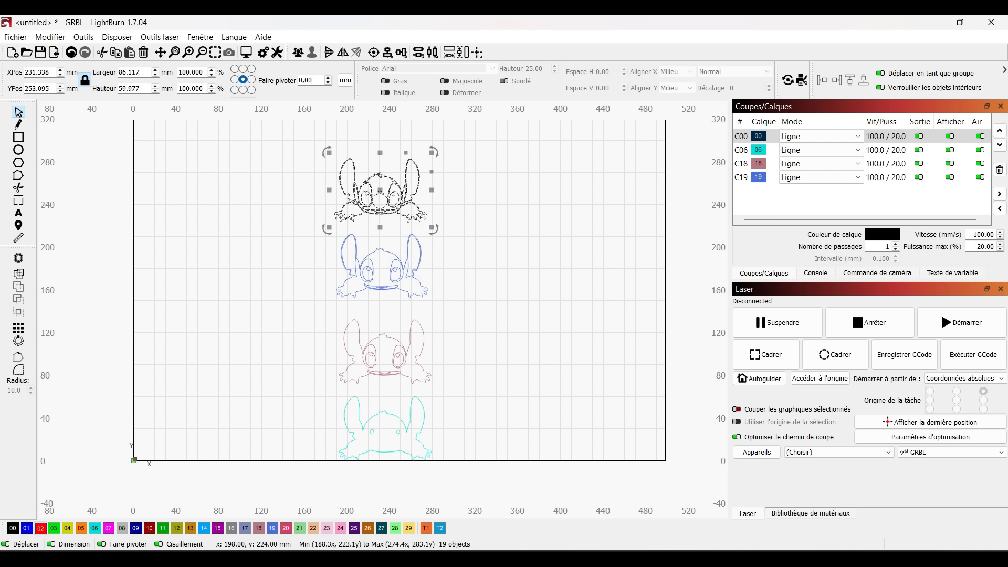
{"action": "left_click_drag", "start_coordinate": [381, 190], "coordinate": [616, 219]}
{"action": "left_click_drag", "start_coordinate": [466, 219], "coordinate": [303, 309]}
{"action": "left_click_drag", "start_coordinate": [383, 266], "coordinate": [500, 225]}
{"action": "left_click_drag", "start_coordinate": [445, 305], "coordinate": [392, 227]}
{"action": "left_click_drag", "start_coordinate": [463, 367], "coordinate": [309, 478]}
{"action": "left_click_drag", "start_coordinate": [387, 428], "coordinate": [279, 231]}
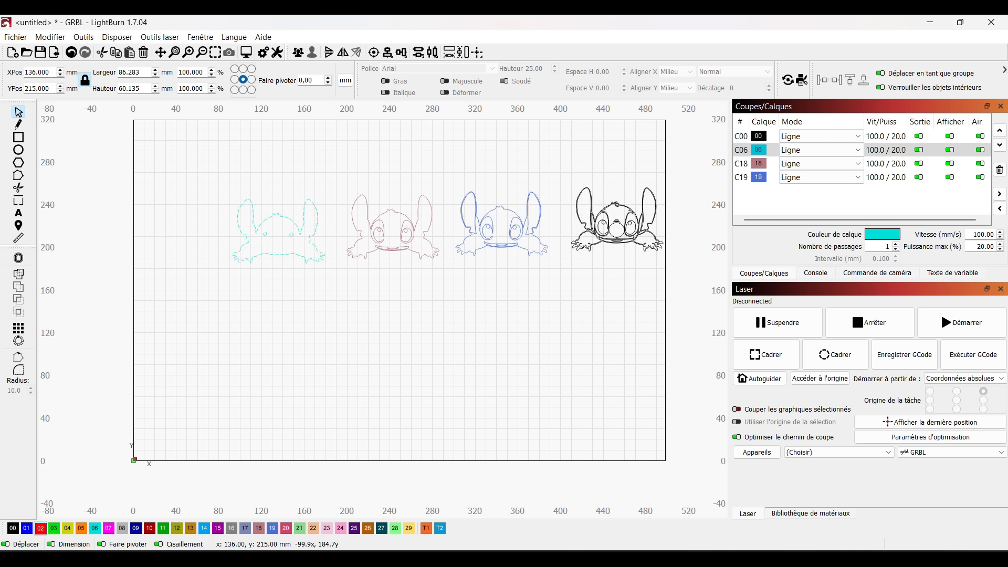
{"action": "left_click", "coordinate": [366, 324]}
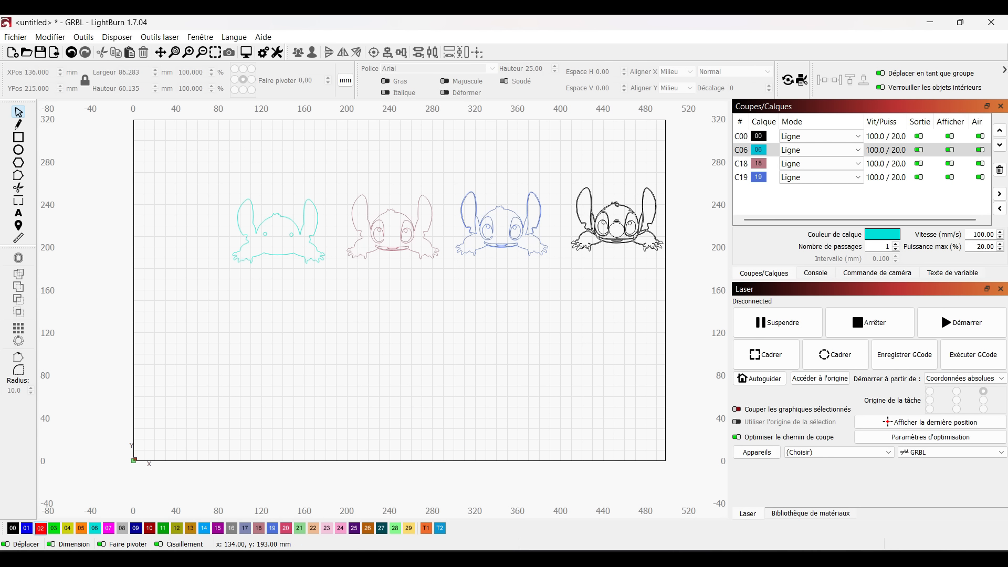
Copy the outer outline of the cyan layer without the eye holes and place the duplicate at the left end of the row
{"action": "left_click", "coordinate": [277, 254]}
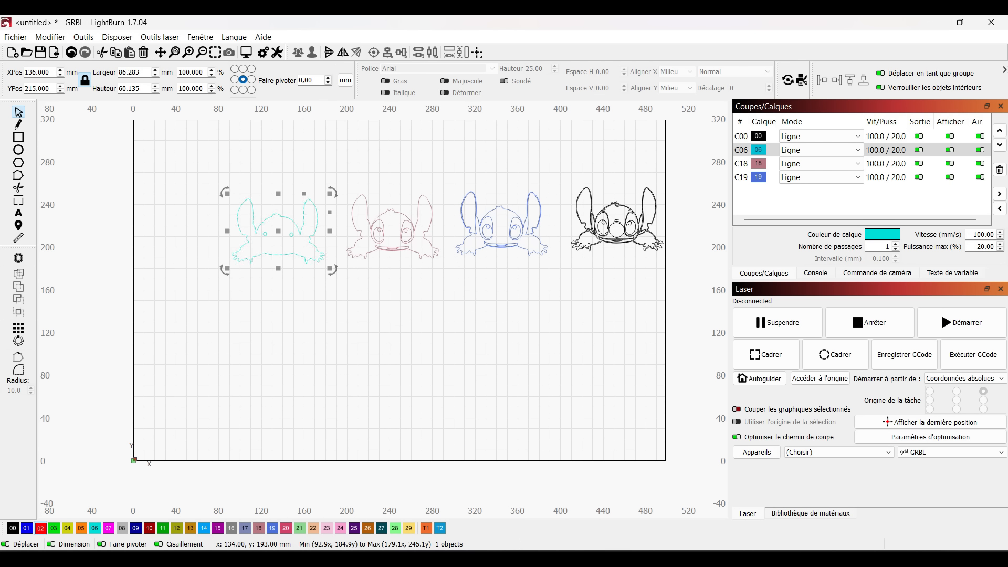
{"action": "right_click", "coordinate": [276, 255]}
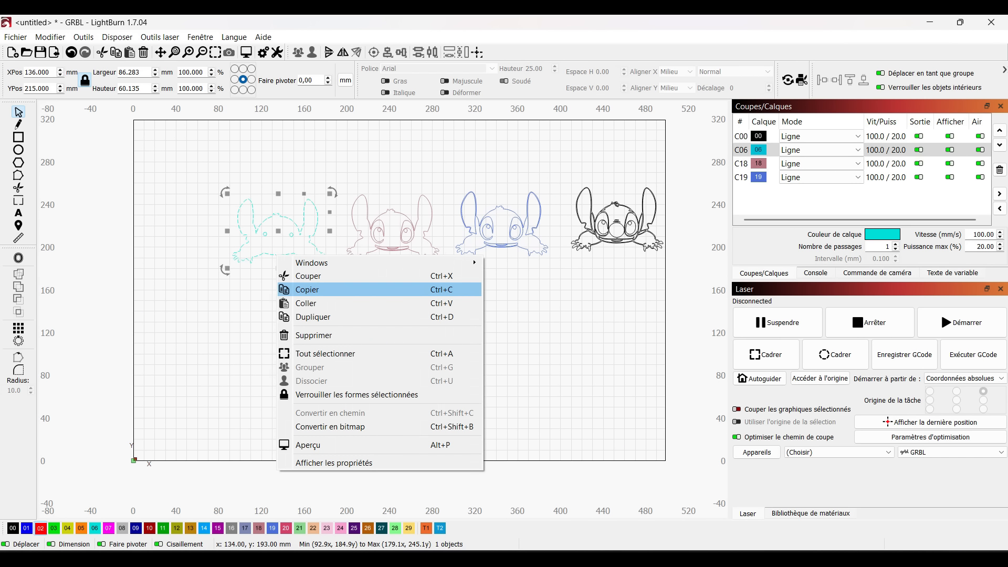
{"action": "left_click", "coordinate": [307, 289]}
{"action": "right_click", "coordinate": [159, 221]}
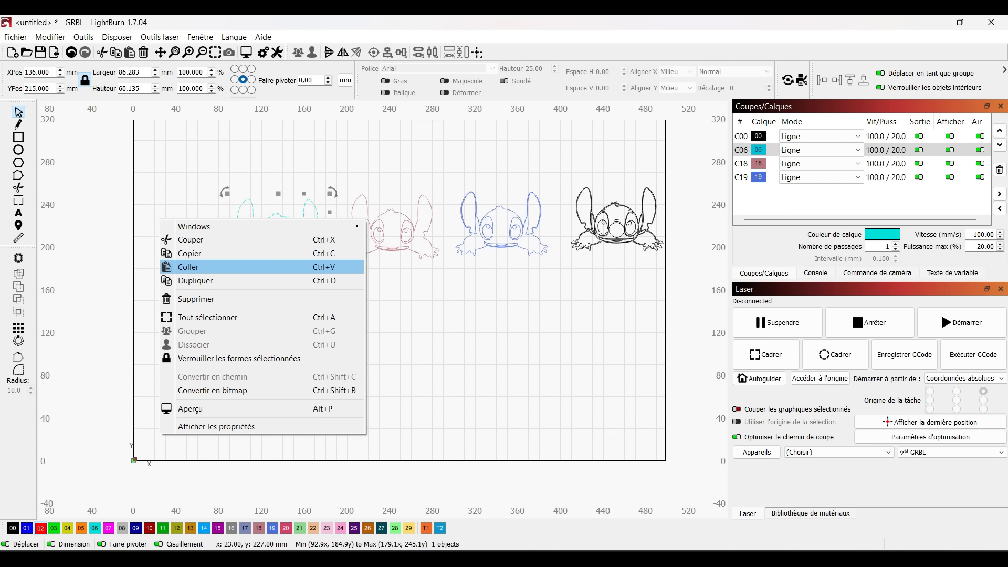
{"action": "left_click", "coordinate": [189, 266]}
{"action": "left_click_drag", "start_coordinate": [158, 218], "coordinate": [160, 220]}
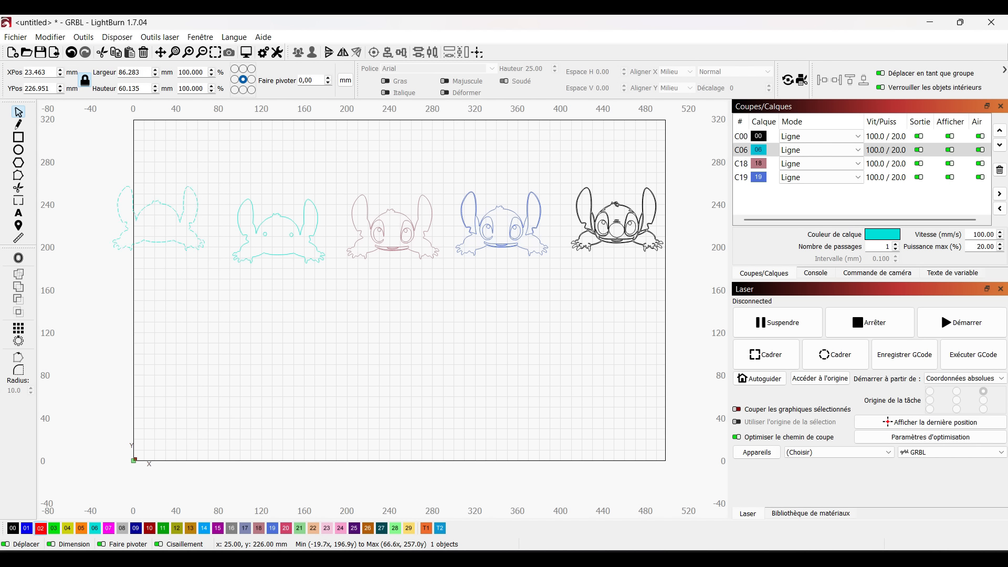
{"action": "left_click_drag", "start_coordinate": [160, 220], "coordinate": [176, 230]}
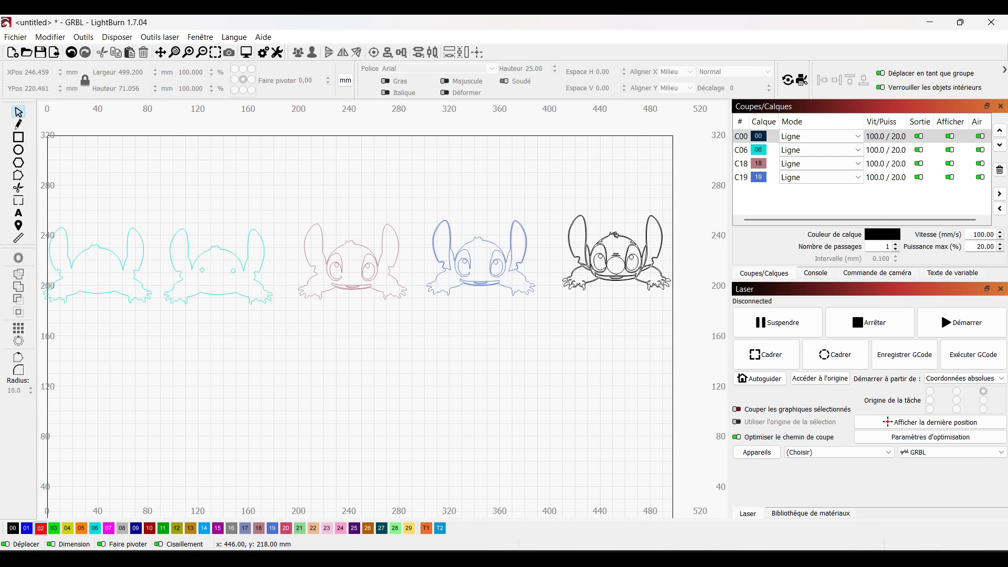
Duplicate all shapes of the black layer and align the copy over the blue Stitch, centred at about X 345, Y 222 mm
{"action": "scroll", "coordinate": [619, 260], "scroll_direction": "up", "scroll_amount": 5}
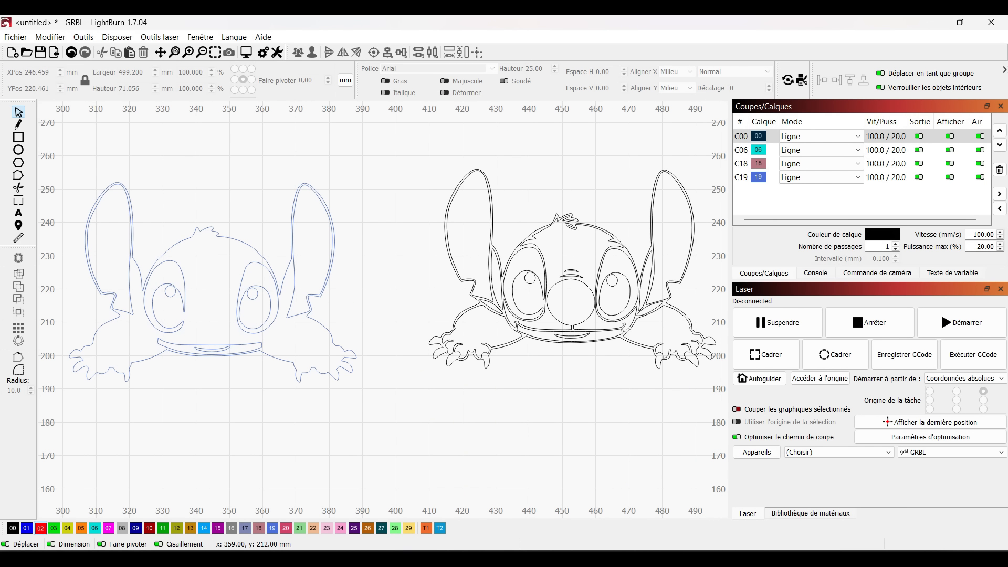
{"action": "scroll", "coordinate": [479, 386], "scroll_direction": "down", "scroll_amount": 4}
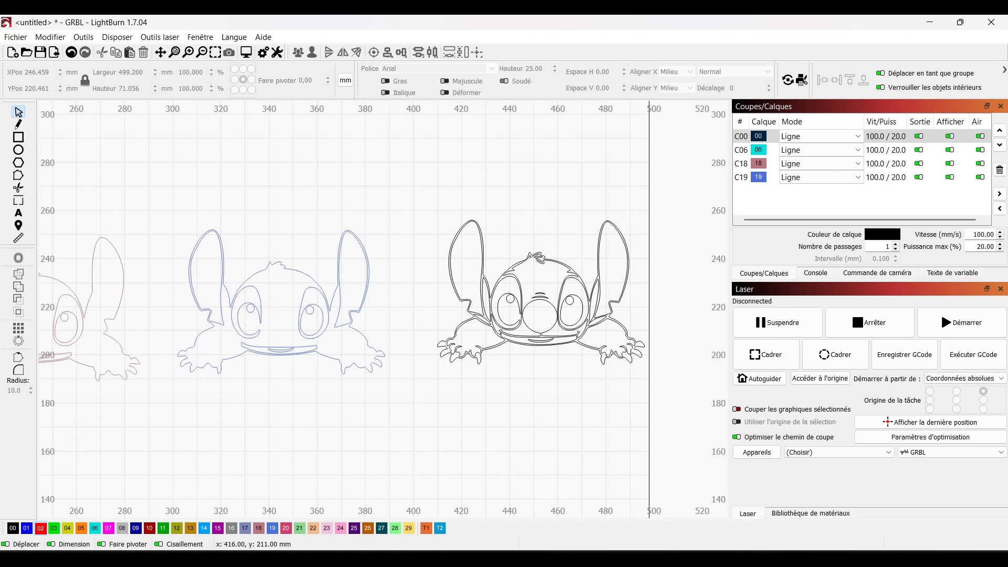
{"action": "scroll", "coordinate": [536, 322], "scroll_direction": "down", "scroll_amount": 2}
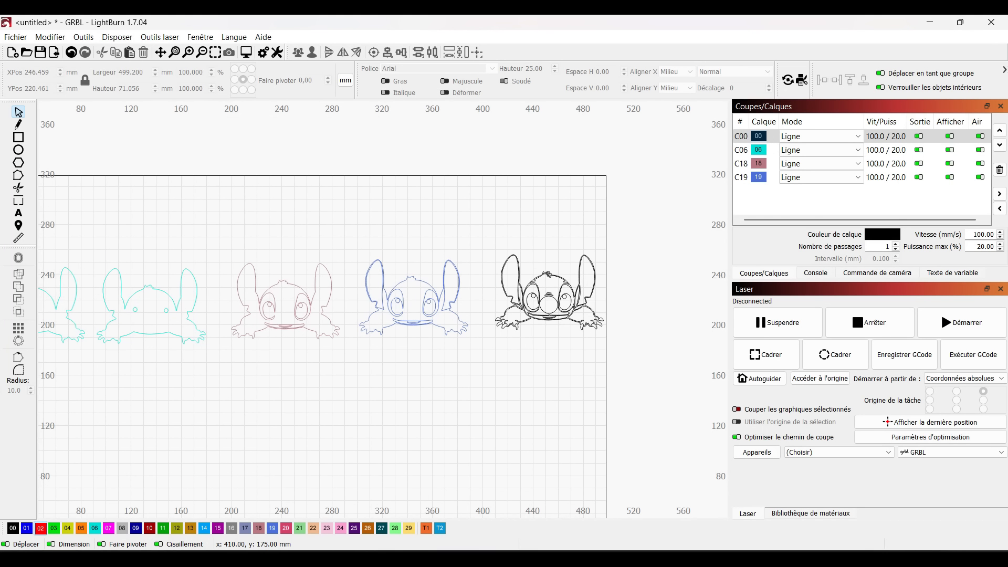
{"action": "scroll", "coordinate": [498, 354], "scroll_direction": "up", "scroll_amount": 1}
{"action": "scroll", "coordinate": [497, 356], "scroll_direction": "up", "scroll_amount": 1}
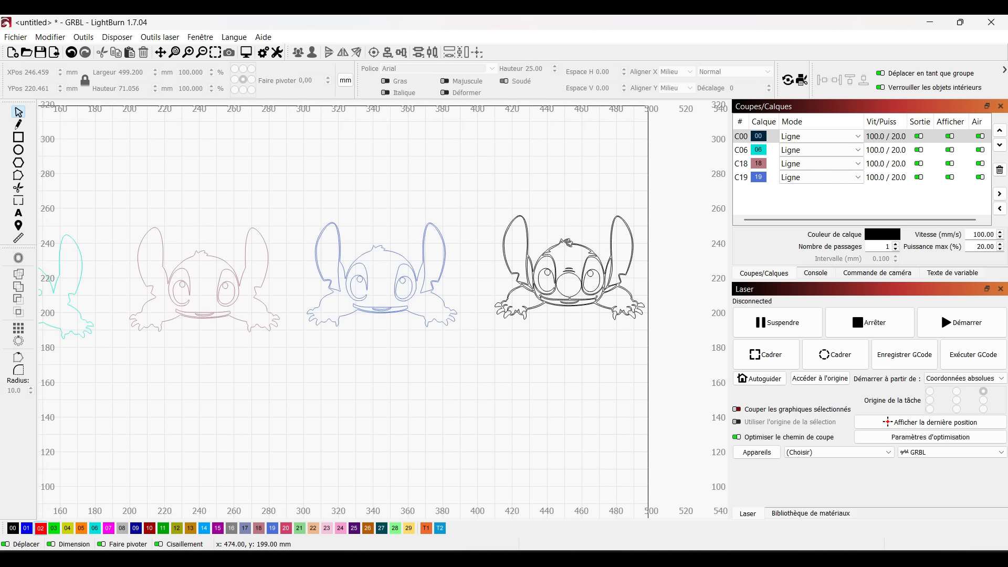
{"action": "left_click_drag", "start_coordinate": [652, 215], "coordinate": [490, 332]}
{"action": "right_click", "coordinate": [531, 288]}
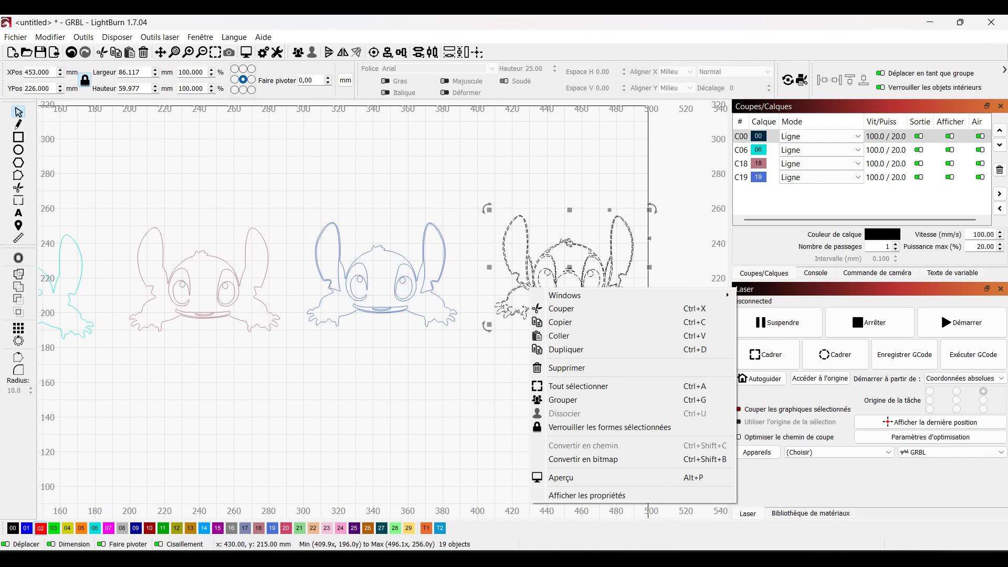
{"action": "left_click", "coordinate": [560, 322]}
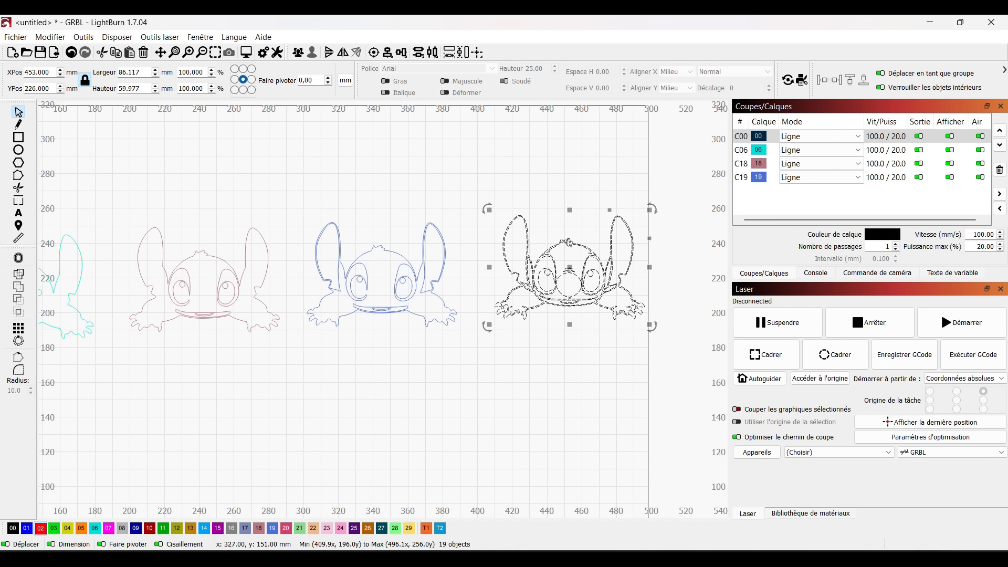
{"action": "left_click", "coordinate": [352, 197]}
{"action": "right_click", "coordinate": [352, 196]}
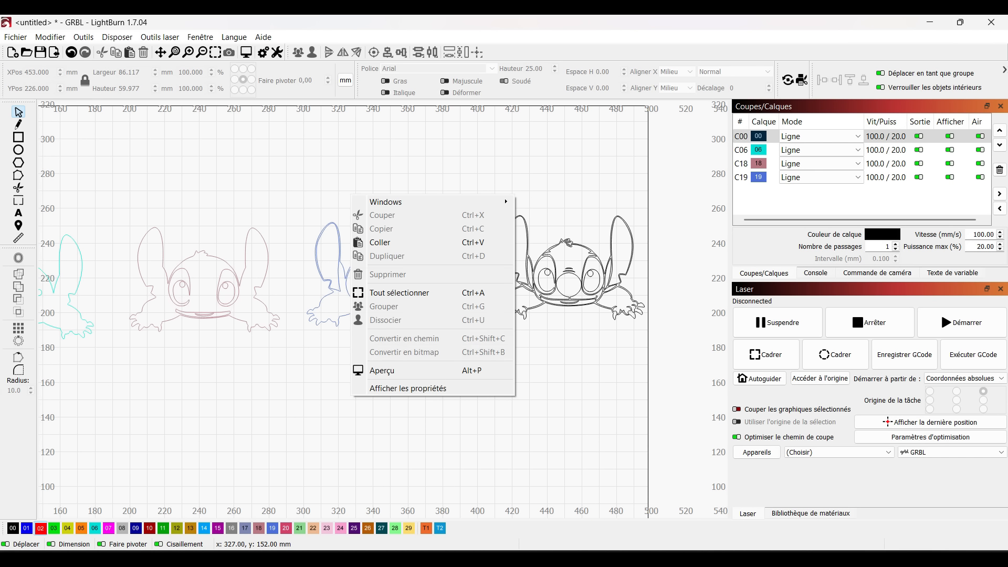
{"action": "left_click", "coordinate": [380, 242]}
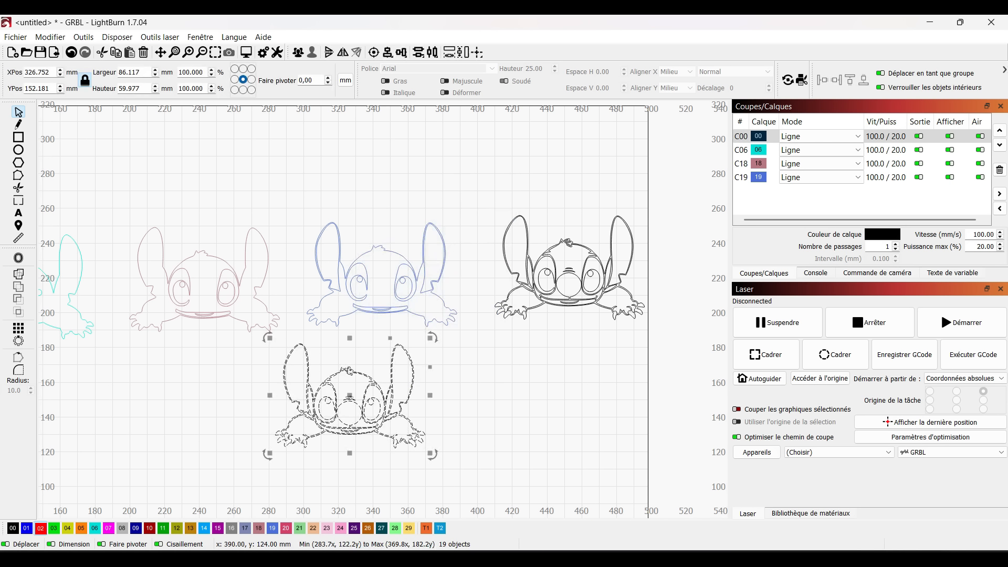
{"action": "left_click_drag", "start_coordinate": [352, 407], "coordinate": [382, 275]}
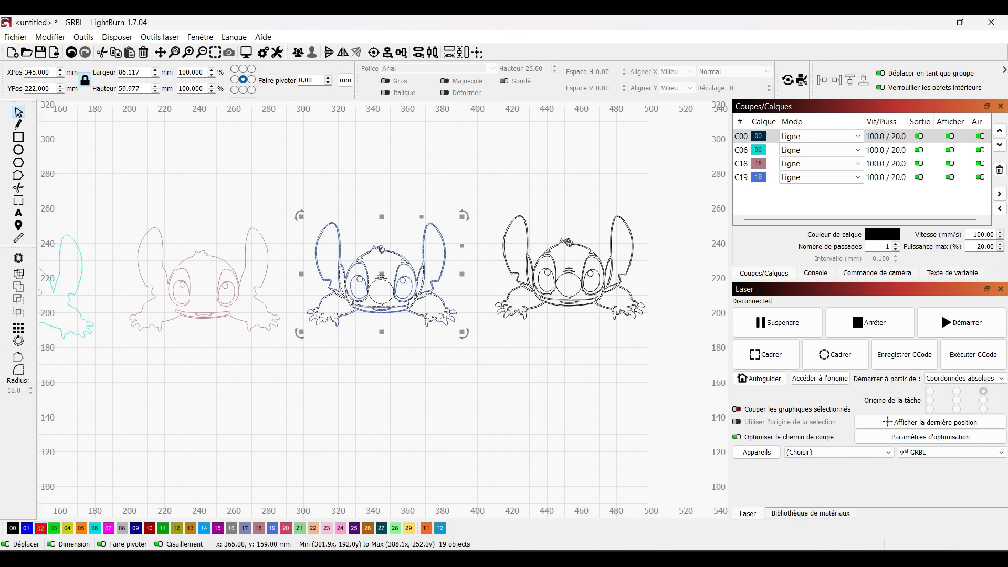
{"action": "left_click", "coordinate": [381, 318]}
Assign the two small wrinkle marks above the nose in the black copy to red layer 02
{"action": "scroll", "coordinate": [383, 320], "scroll_direction": "up", "scroll_amount": 3}
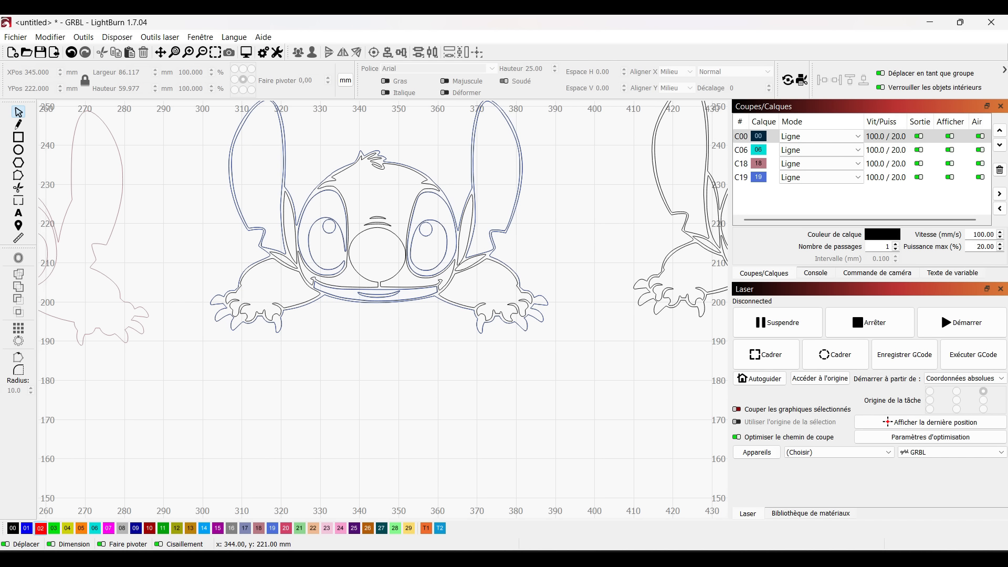
{"action": "left_click", "coordinate": [376, 216]}
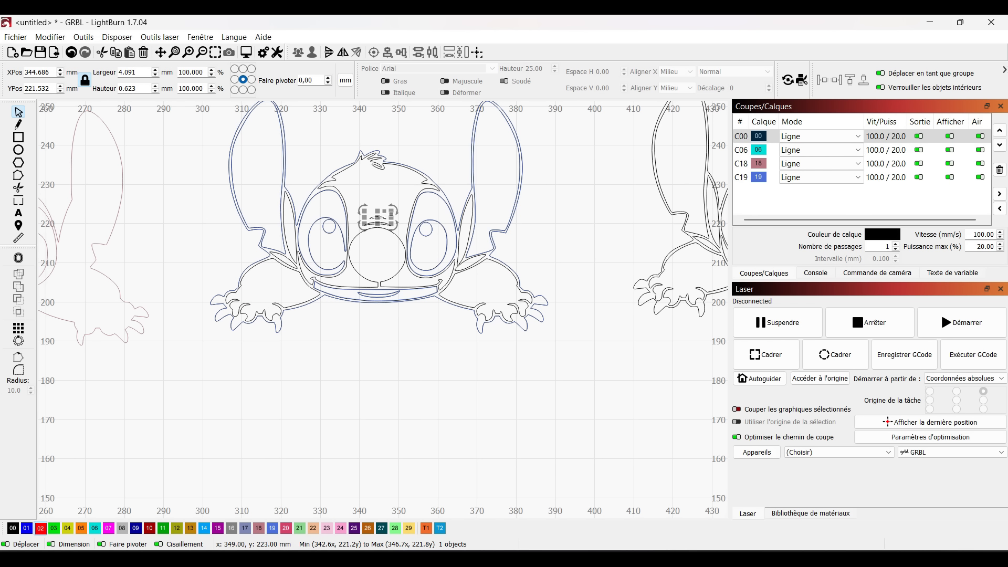
{"action": "left_click_drag", "start_coordinate": [402, 226], "coordinate": [351, 209]}
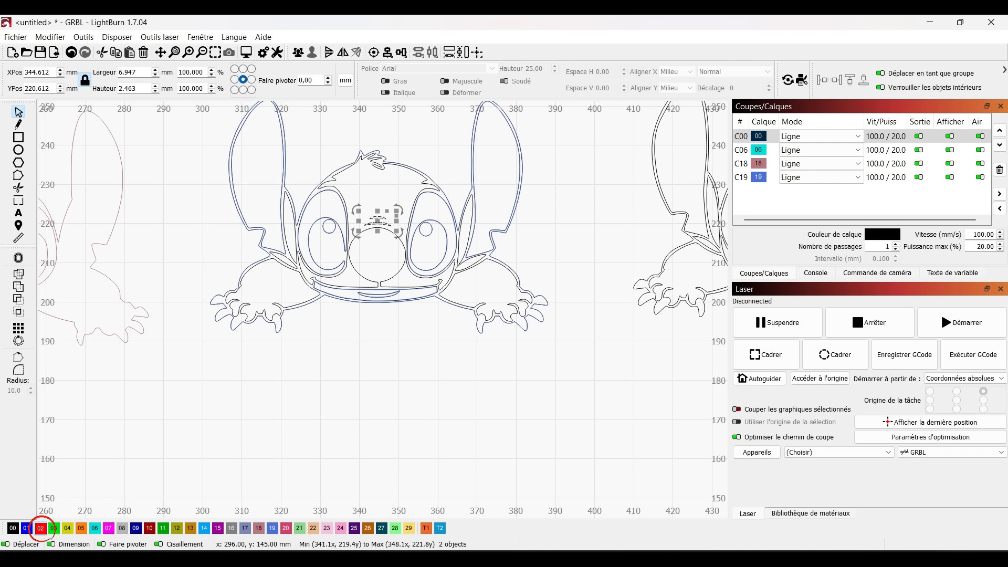
{"action": "left_click", "coordinate": [40, 527]}
{"action": "key", "text": "Escape"}
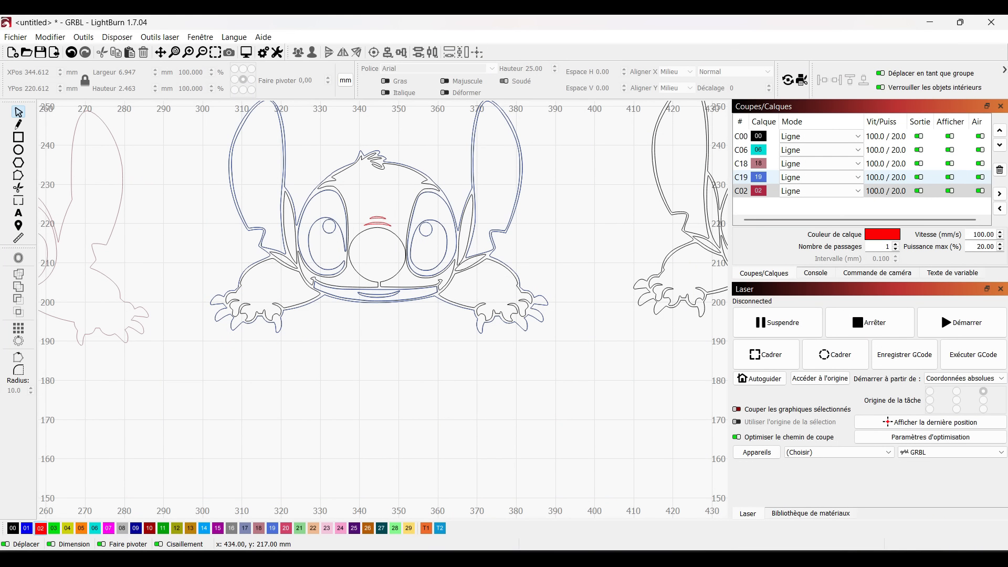
Delete the rest of the black copy over the blue Stitch, with layers C19 and C02 hidden only during the deletion
{"action": "left_click", "coordinate": [950, 177]}
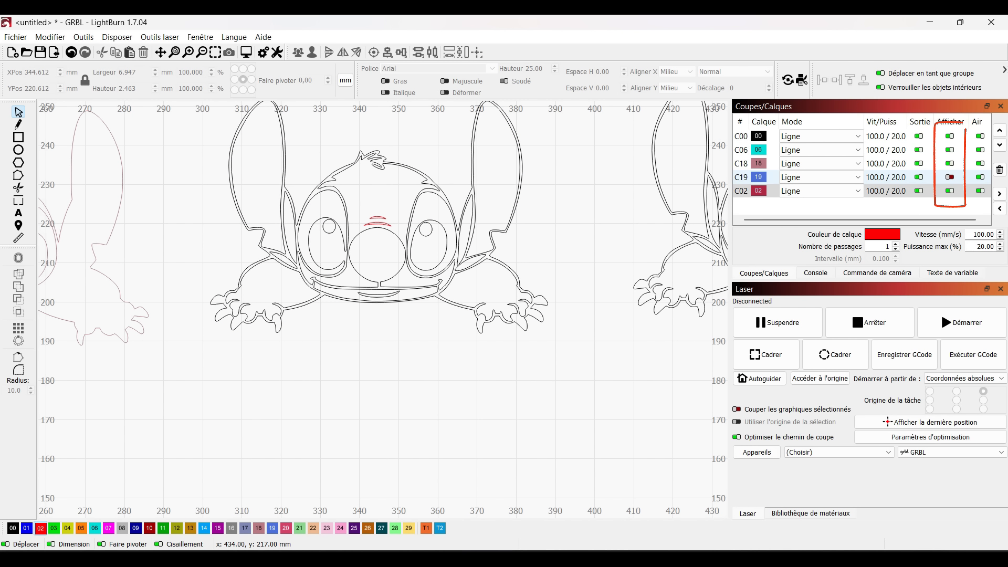
{"action": "left_click", "coordinate": [949, 190]}
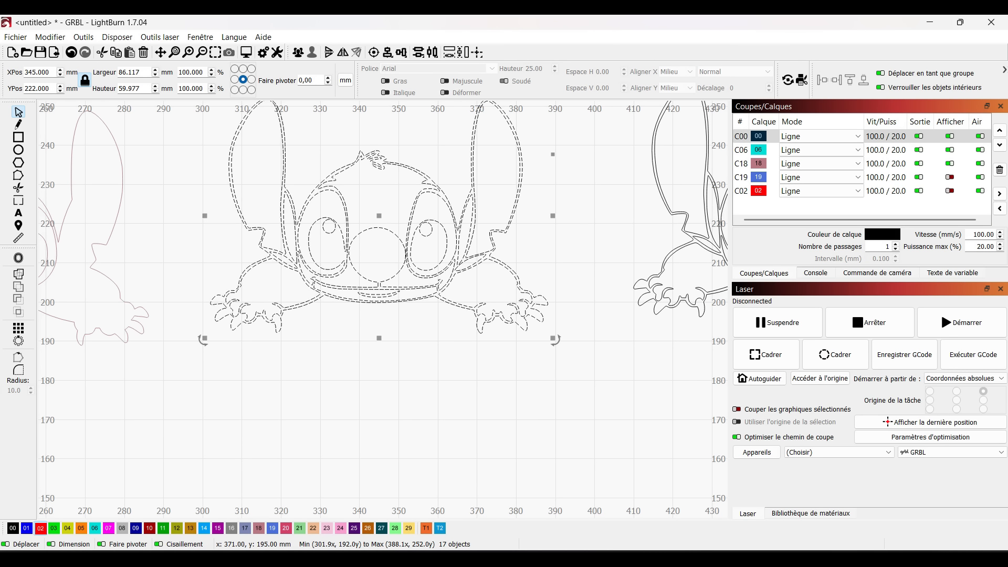
{"action": "key", "text": "Delete"}
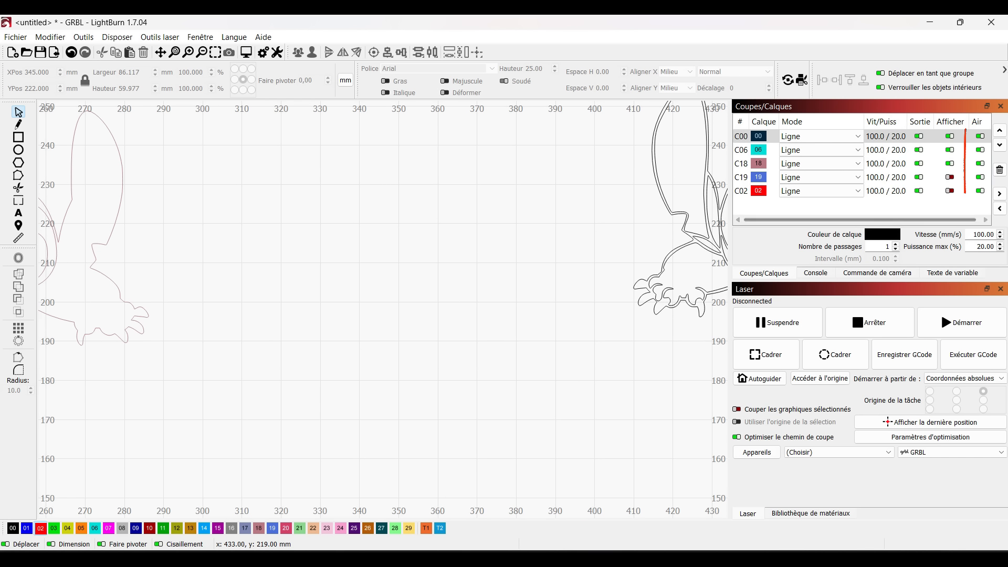
{"action": "left_click", "coordinate": [950, 177]}
{"action": "left_click", "coordinate": [950, 190]}
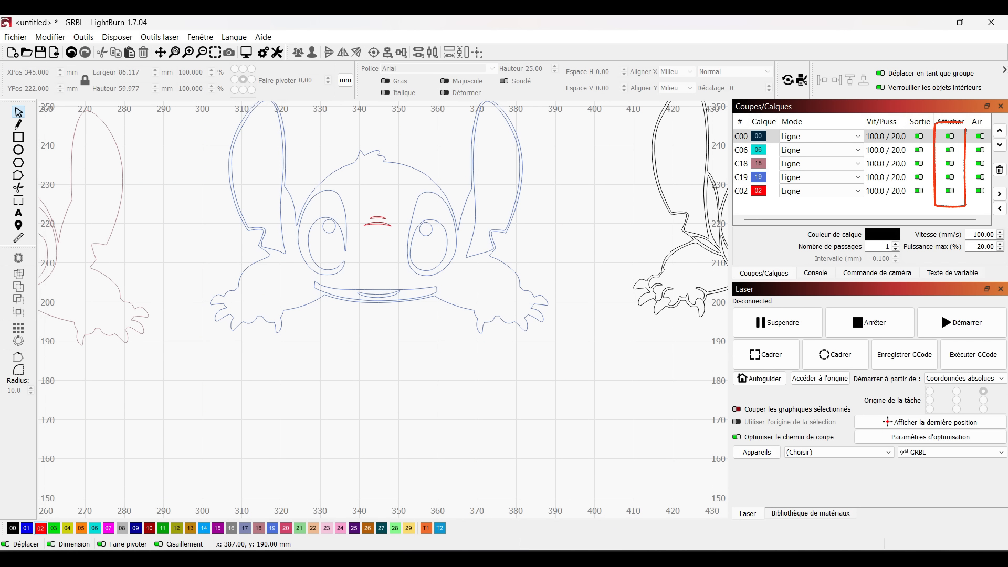
Duplicate all shapes of the mauve C18 Stitch and align the copy over the second cyan Stitch, centred at about X 136, Y 215 mm
{"action": "scroll", "coordinate": [591, 321], "scroll_direction": "down", "scroll_amount": 4}
{"action": "scroll", "coordinate": [461, 299], "scroll_direction": "down", "scroll_amount": 3}
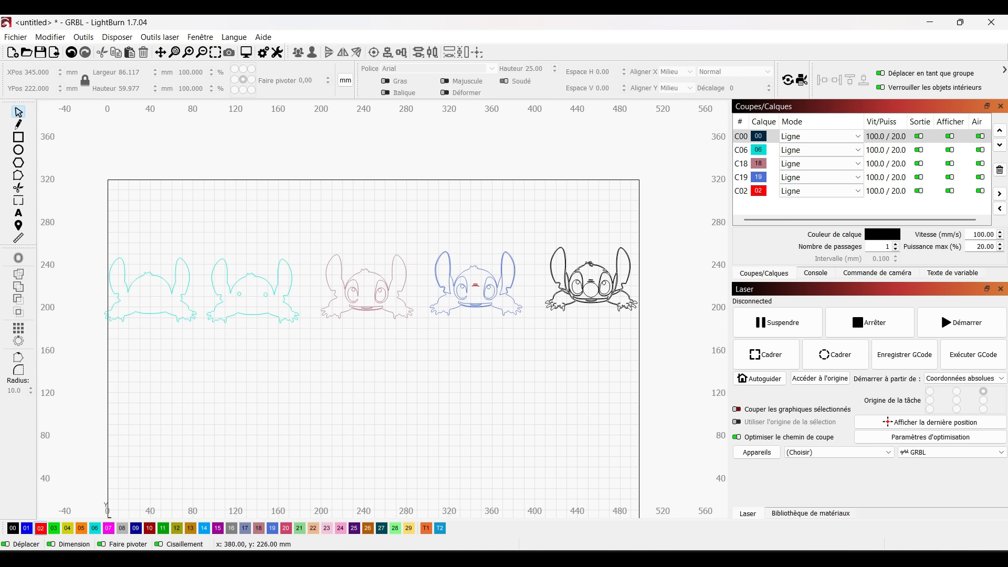
{"action": "scroll", "coordinate": [218, 361], "scroll_direction": "up", "scroll_amount": 2}
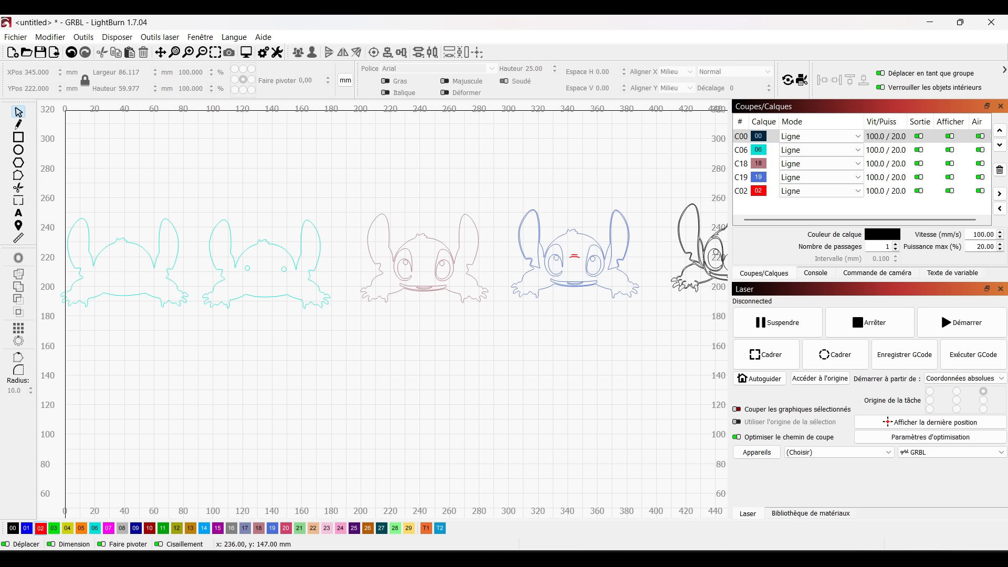
{"action": "left_click_drag", "start_coordinate": [483, 201], "coordinate": [356, 327]}
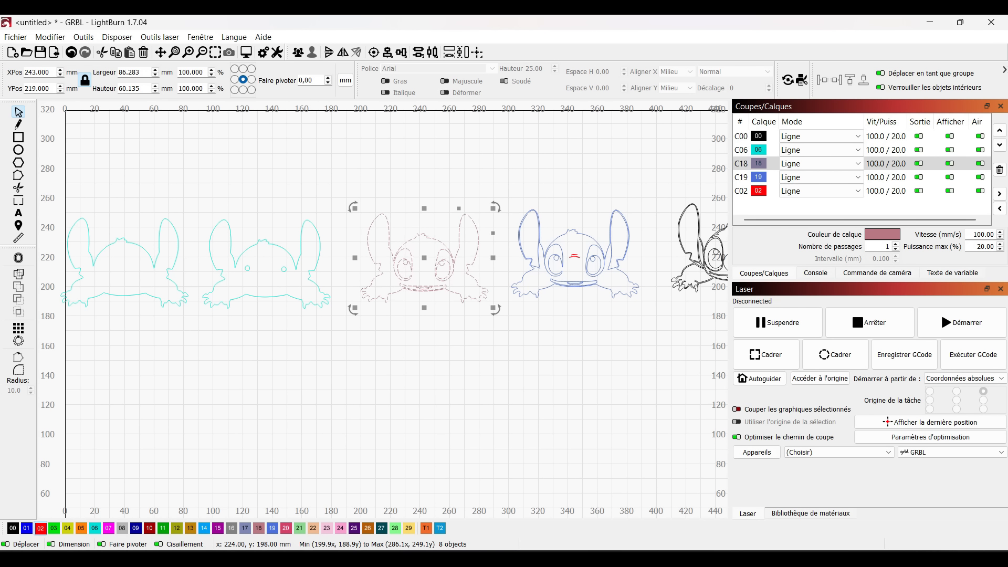
{"action": "right_click", "coordinate": [401, 278]}
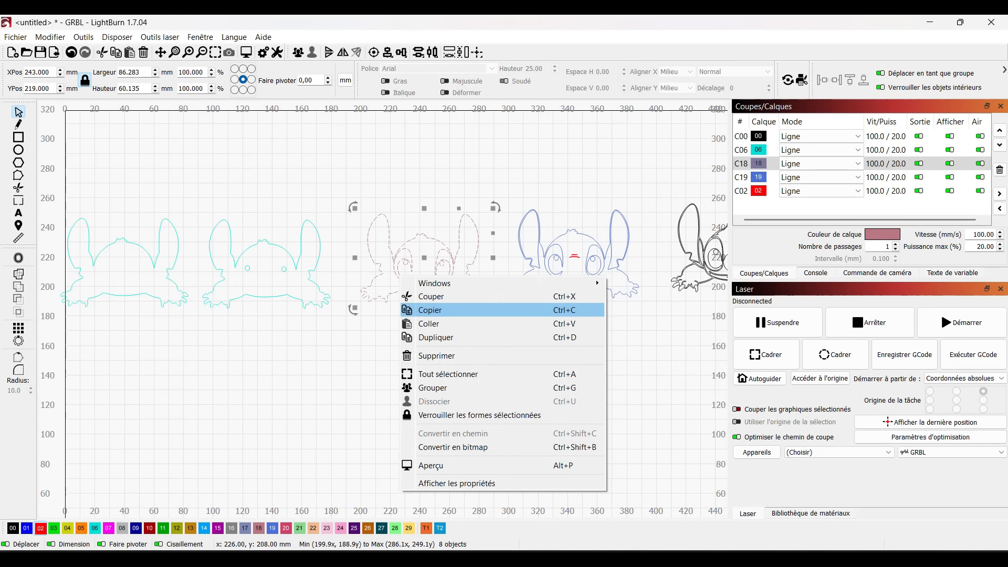
{"action": "left_click", "coordinate": [436, 310]}
{"action": "right_click", "coordinate": [271, 166]}
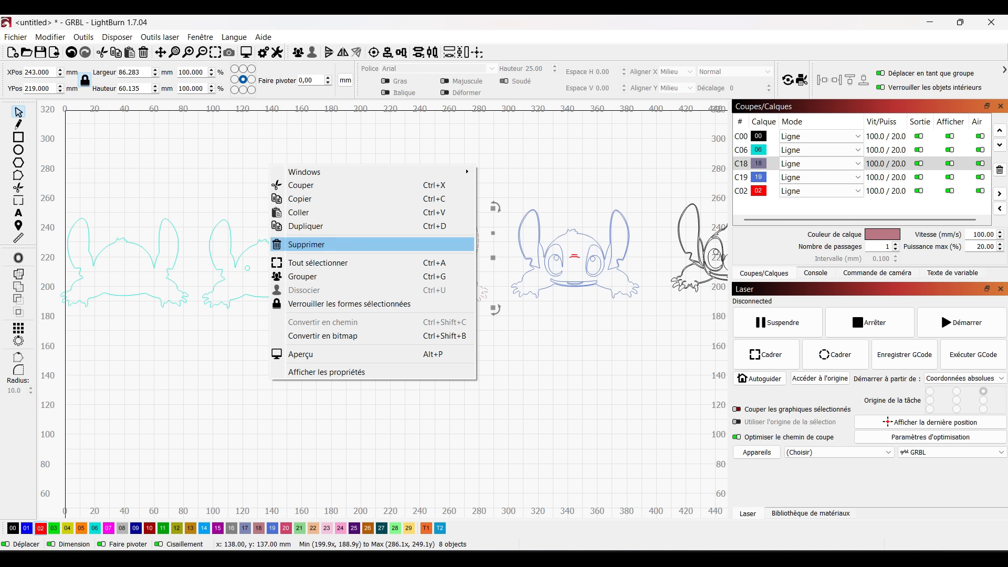
{"action": "left_click", "coordinate": [298, 212]}
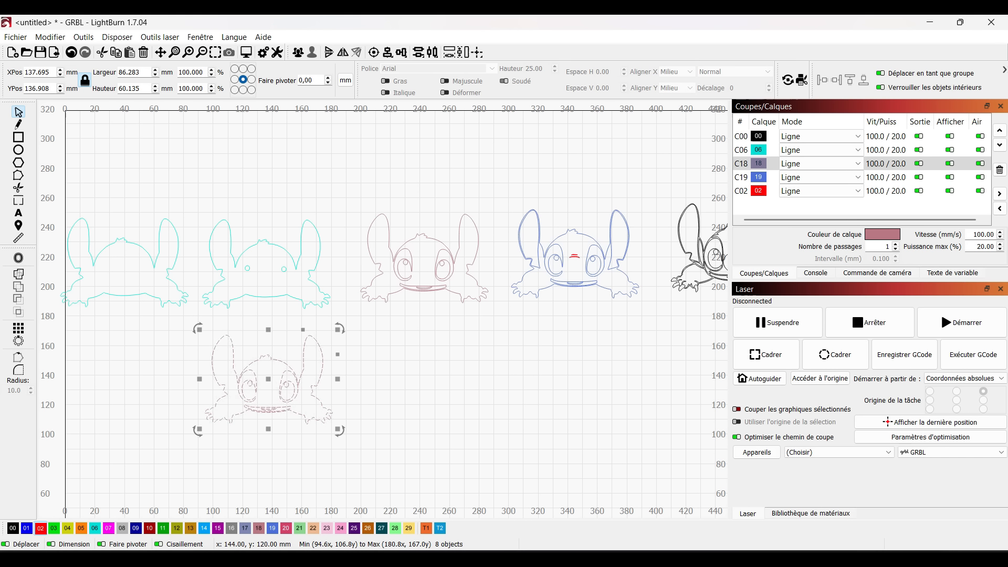
{"action": "left_click_drag", "start_coordinate": [265, 398], "coordinate": [267, 266]}
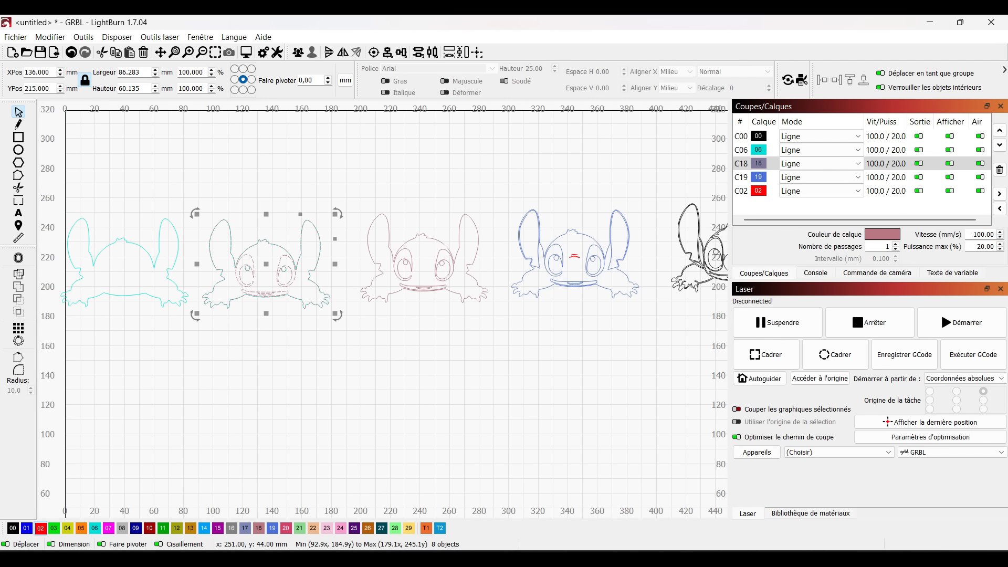
{"action": "left_click", "coordinate": [358, 422]}
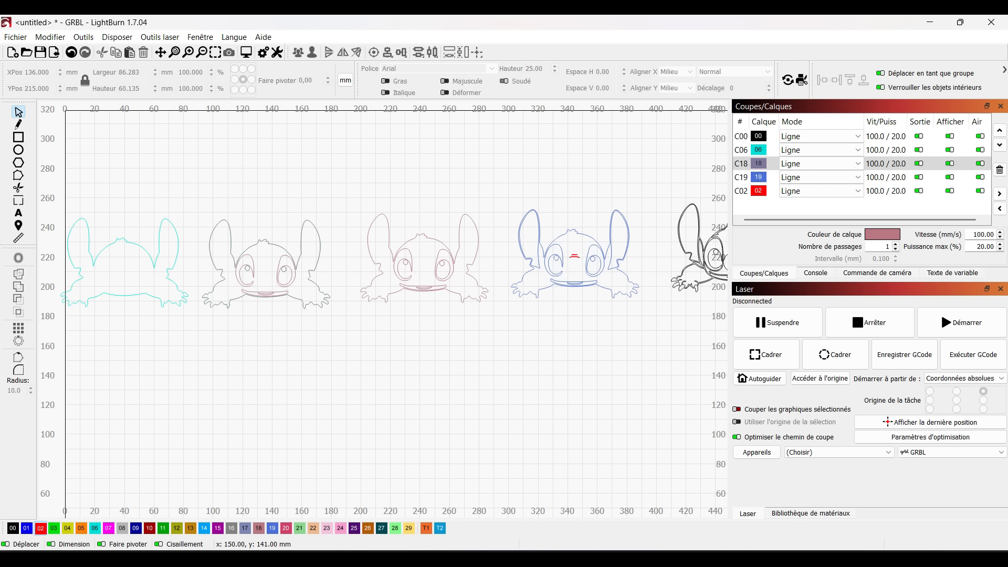
Assign the inner oval of the right-hand eye and the small inner mouth shape in the mauve copy to red layer 02
{"action": "scroll", "coordinate": [255, 321], "scroll_direction": "up", "scroll_amount": 2}
{"action": "scroll", "coordinate": [300, 281], "scroll_direction": "up", "scroll_amount": 2}
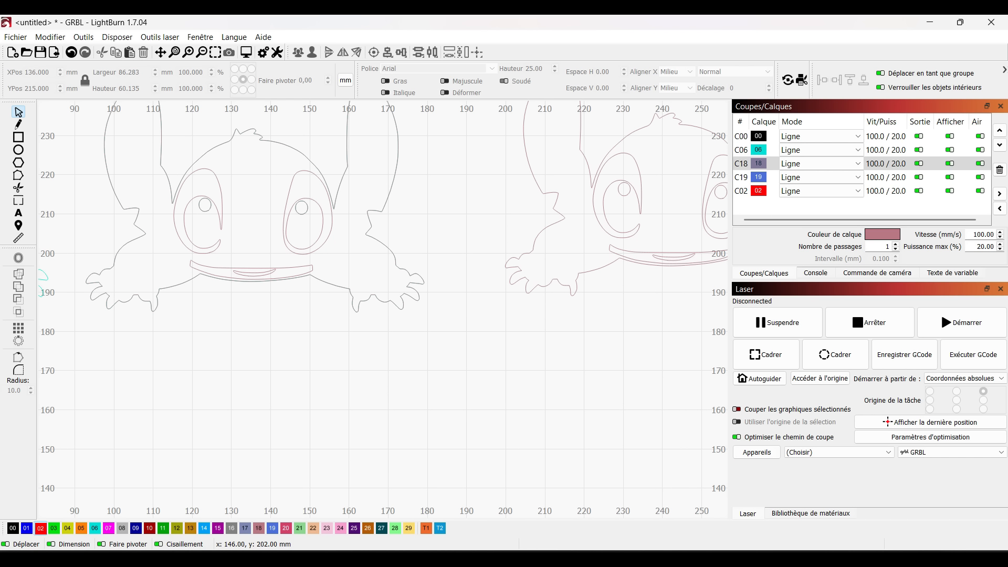
{"action": "left_click", "coordinate": [294, 245]}
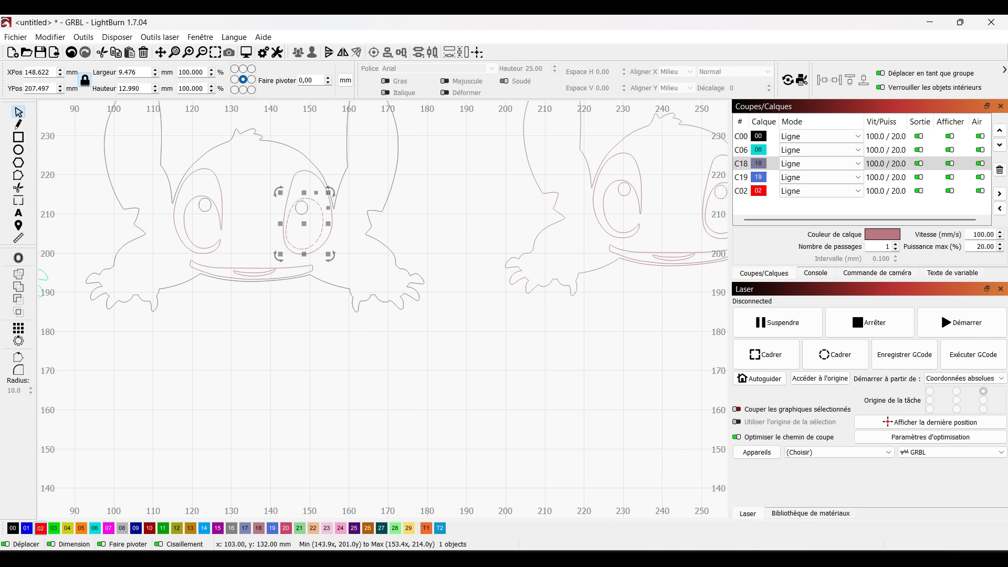
{"action": "left_click", "coordinate": [40, 528]}
{"action": "left_click", "coordinate": [259, 276]}
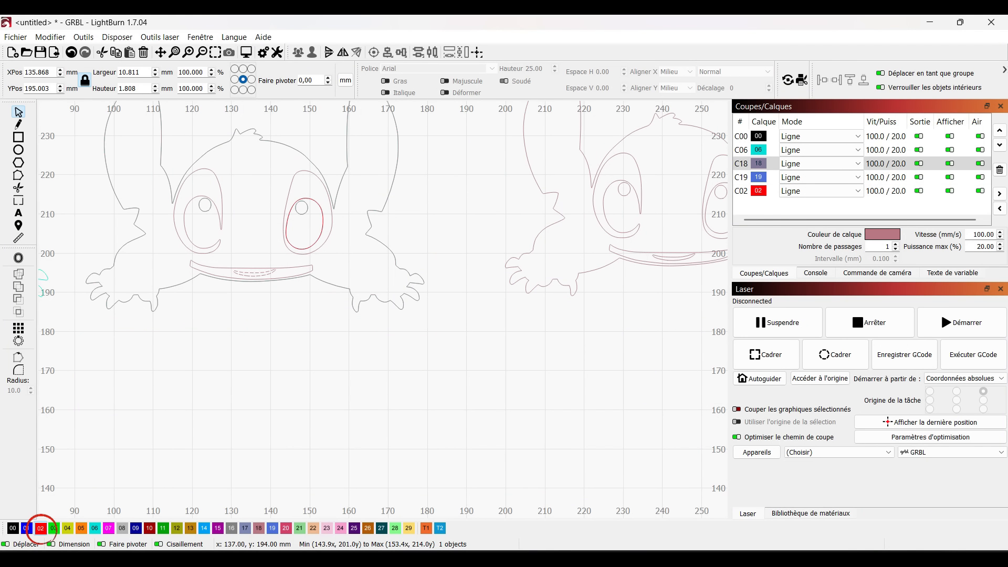
{"action": "left_click", "coordinate": [41, 528]}
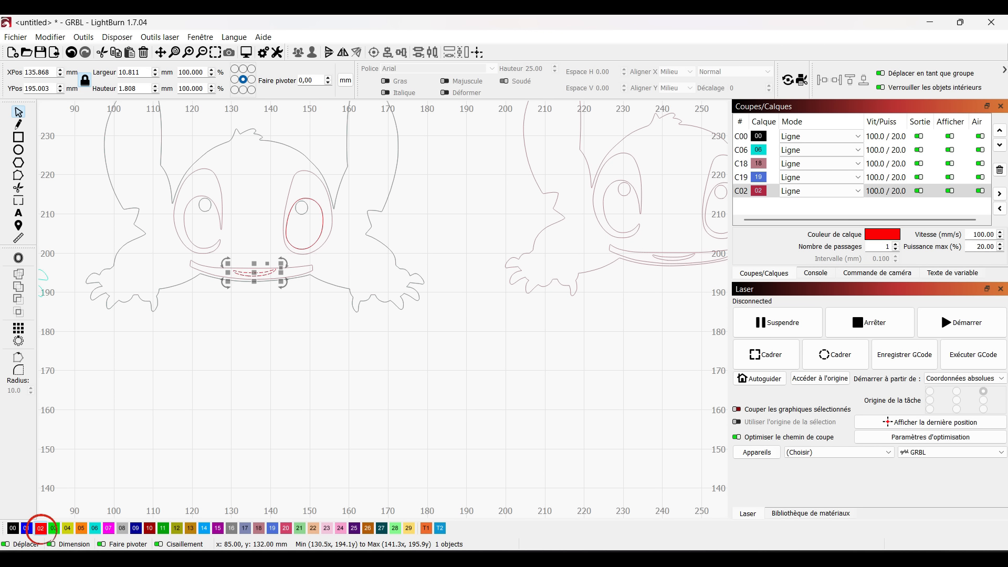
{"action": "key", "text": "Escape"}
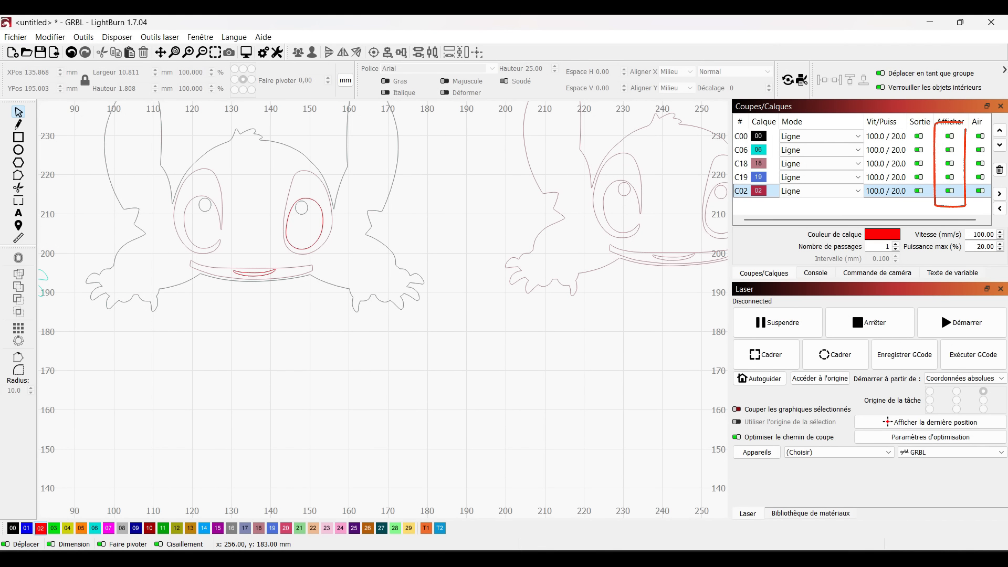
Delete the rest of the mauve copy over the cyan Stitch, with layers C02 and C06 hidden only during the deletion
{"action": "left_click", "coordinate": [950, 190]}
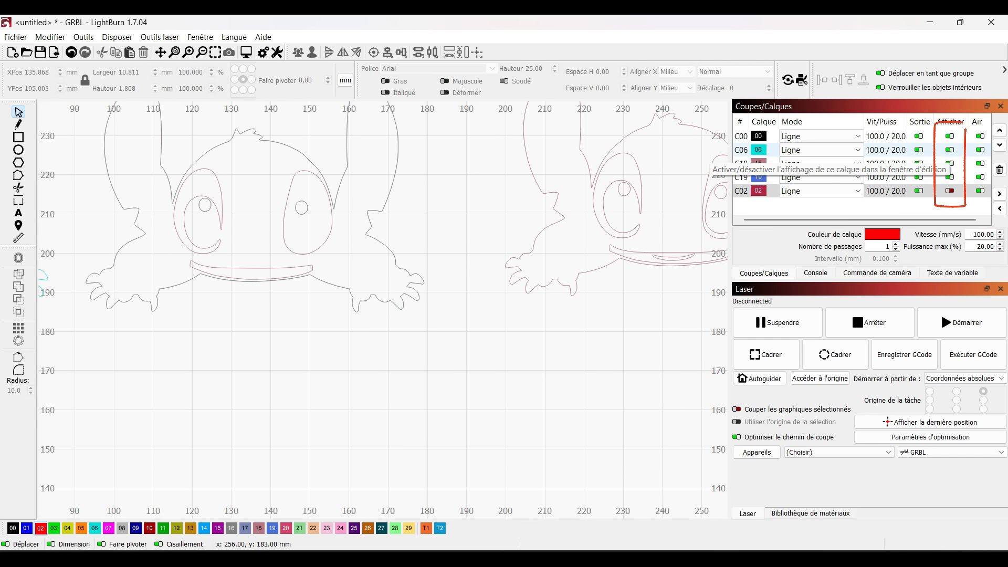
{"action": "left_click", "coordinate": [949, 149]}
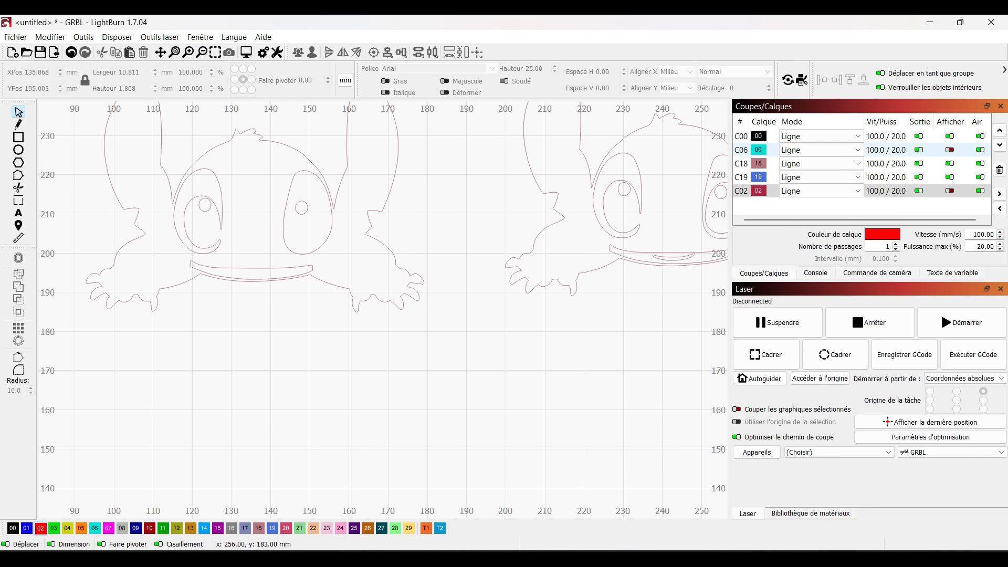
{"action": "left_click_drag", "start_coordinate": [432, 133], "coordinate": [78, 319]}
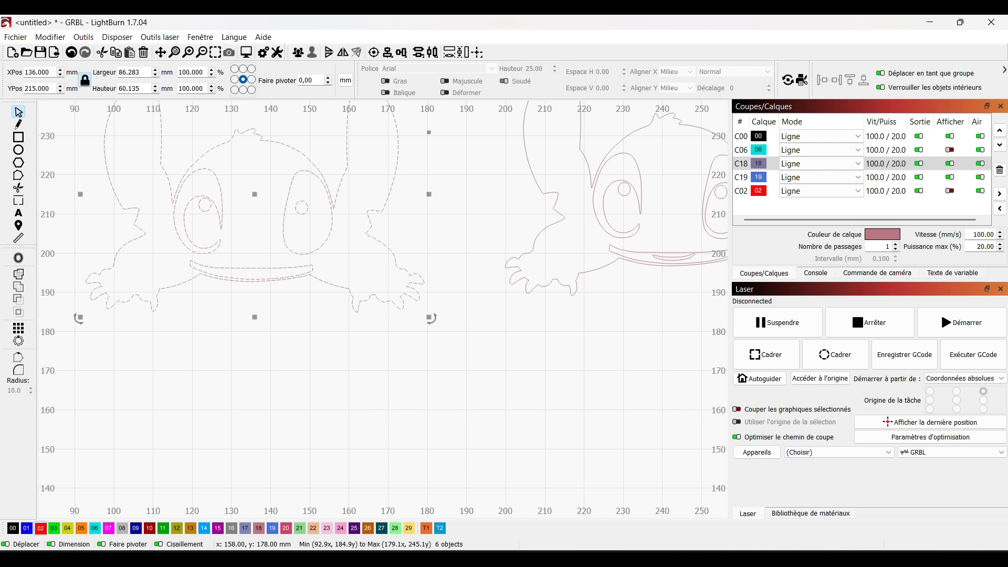
{"action": "key", "text": "Delete"}
{"action": "left_click", "coordinate": [949, 191]}
{"action": "mouse_move", "coordinate": [965, 198]}
{"action": "left_mouse_down"}
{"action": "mouse_move", "coordinate": [940, 205]}
{"action": "mouse_move", "coordinate": [935, 171]}
{"action": "left_mouse_up"}
{"action": "left_click", "coordinate": [950, 149]}
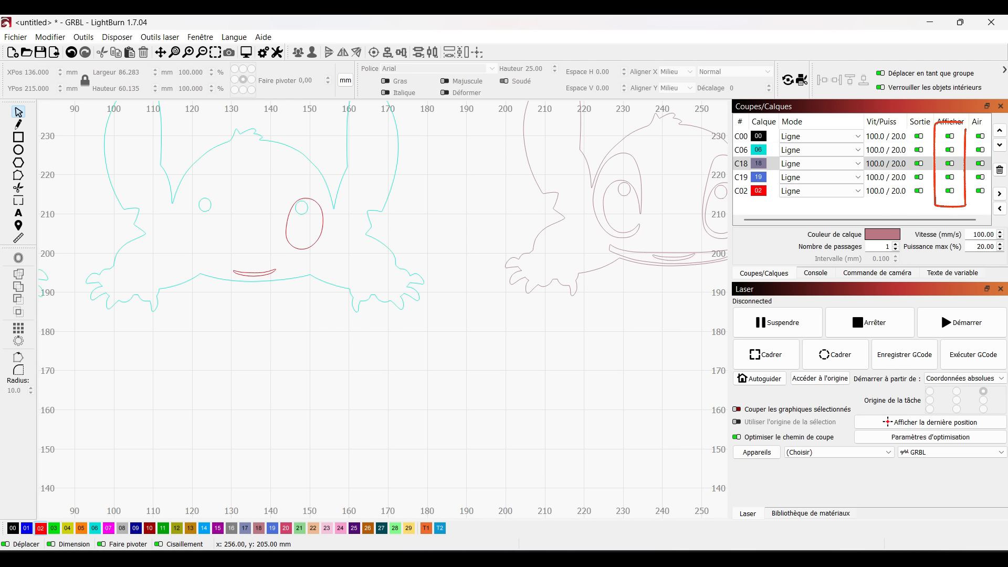
Try enlarging only the leftmost cyan outline to about 97 mm wide and 67.5 mm high
{"action": "scroll", "coordinate": [458, 351], "scroll_direction": "down", "scroll_amount": 5}
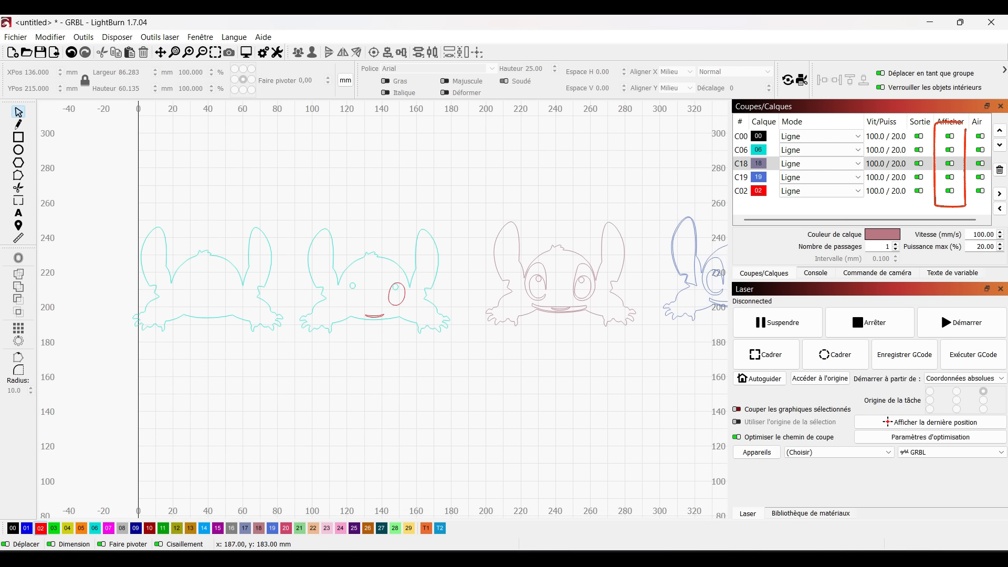
{"action": "scroll", "coordinate": [163, 167], "scroll_direction": "down", "scroll_amount": 1}
{"action": "scroll", "coordinate": [133, 241], "scroll_direction": "down", "scroll_amount": 1}
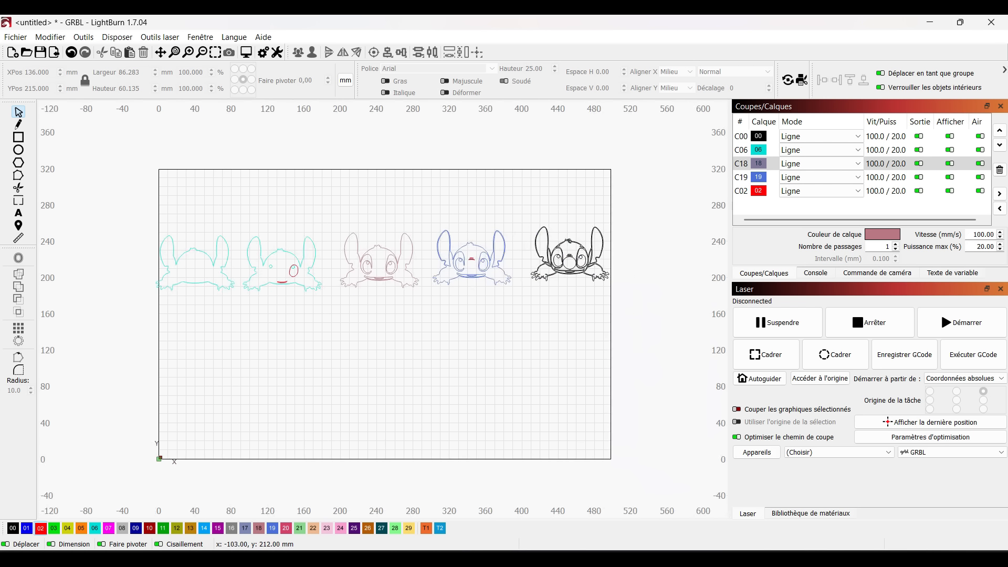
{"action": "scroll", "coordinate": [183, 313], "scroll_direction": "up", "scroll_amount": 1}
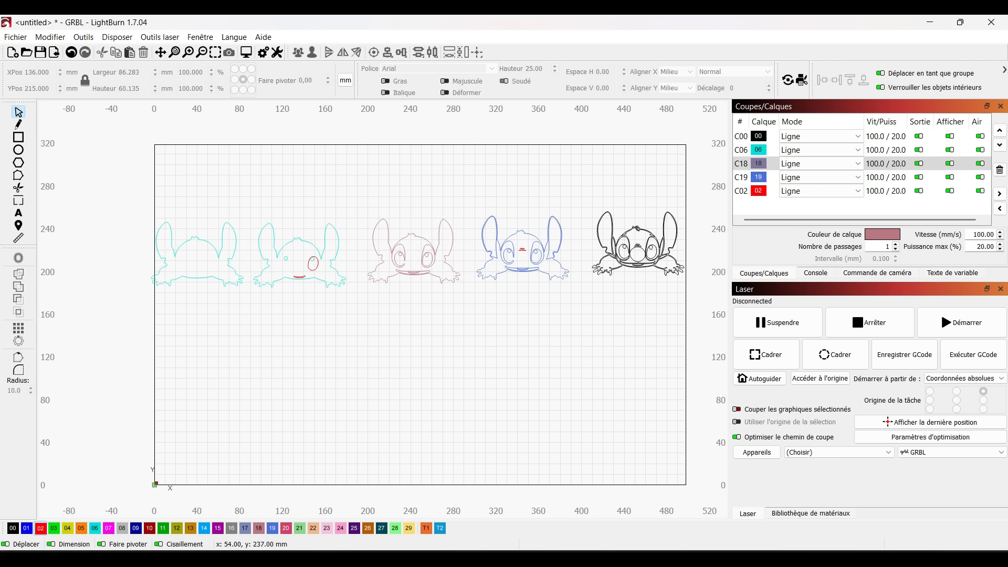
{"action": "left_click_drag", "start_coordinate": [237, 207], "coordinate": [183, 298]}
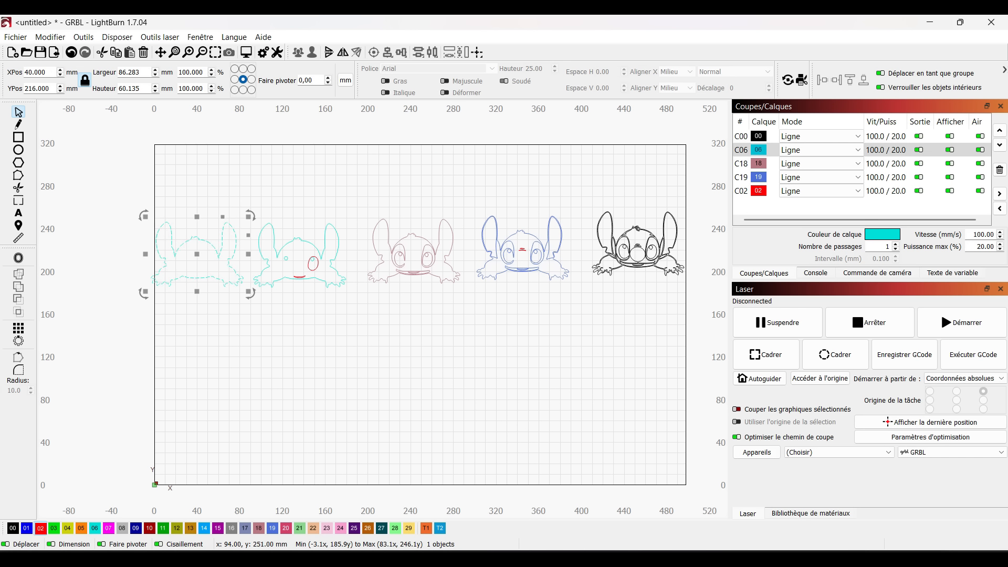
{"action": "mouse_move", "coordinate": [248, 217]}
{"action": "left_mouse_down"}
{"action": "mouse_move", "coordinate": [383, 124]}
{"action": "mouse_move", "coordinate": [201, 251]}
{"action": "mouse_move", "coordinate": [317, 161]}
{"action": "mouse_move", "coordinate": [286, 195]}
{"action": "mouse_move", "coordinate": [308, 179]}
{"action": "mouse_move", "coordinate": [261, 208]}
{"action": "left_mouse_up"}
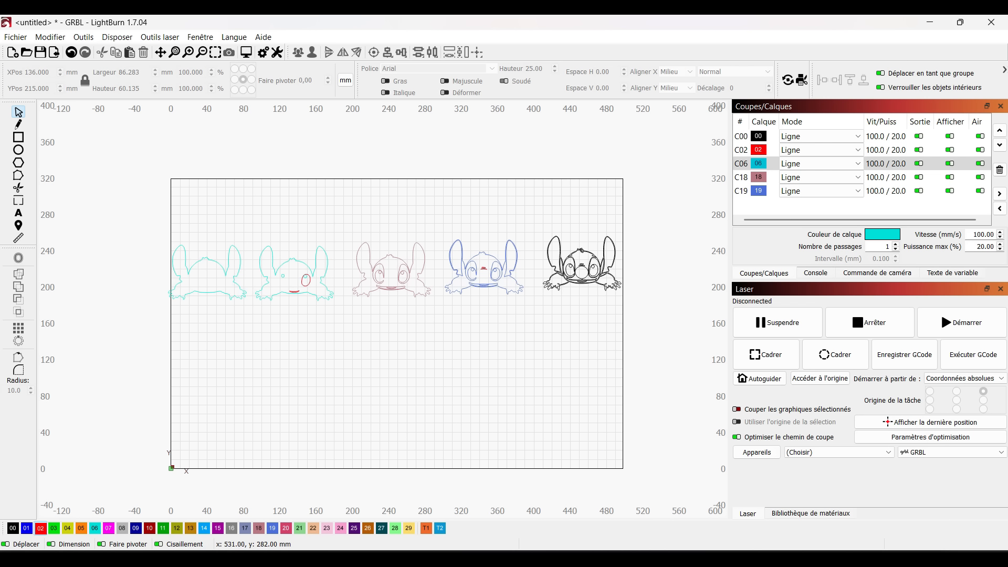
Select all five Stitch layers together and enlarge them proportionally to about 1036 mm wide and 147 mm high overall
{"action": "left_click_drag", "start_coordinate": [652, 213], "coordinate": [96, 337]}
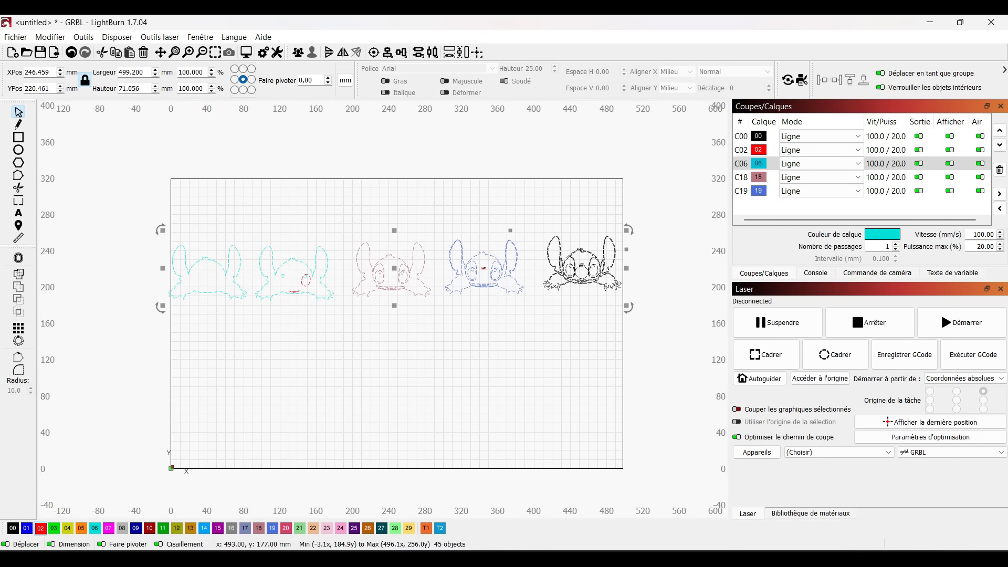
{"action": "left_click_drag", "start_coordinate": [627, 306], "coordinate": [735, 377]}
{"action": "scroll", "coordinate": [446, 401], "scroll_direction": "down", "scroll_amount": 2}
{"action": "scroll", "coordinate": [567, 364], "scroll_direction": "down", "scroll_amount": 2}
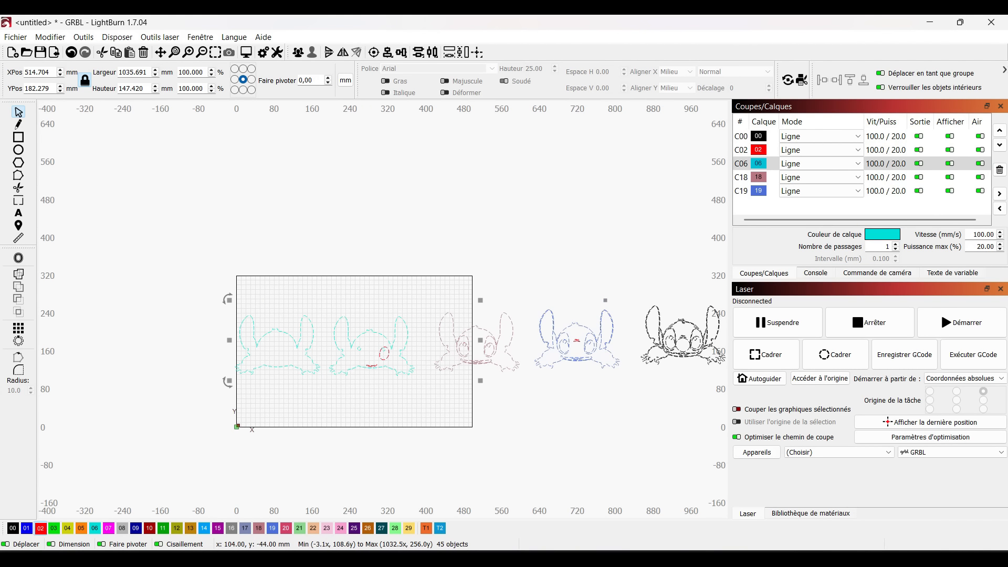
{"action": "scroll", "coordinate": [249, 398], "scroll_direction": "up", "scroll_amount": 2}
{"action": "scroll", "coordinate": [210, 391], "scroll_direction": "down", "scroll_amount": 1}
{"action": "scroll", "coordinate": [108, 353], "scroll_direction": "down", "scroll_amount": 2}
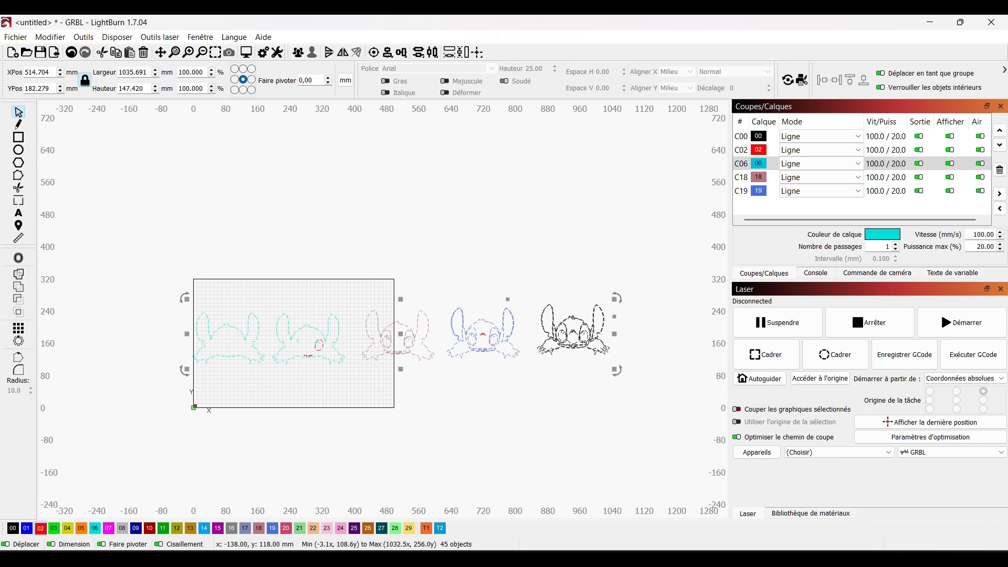
{"action": "scroll", "coordinate": [315, 398], "scroll_direction": "up", "scroll_amount": 1}
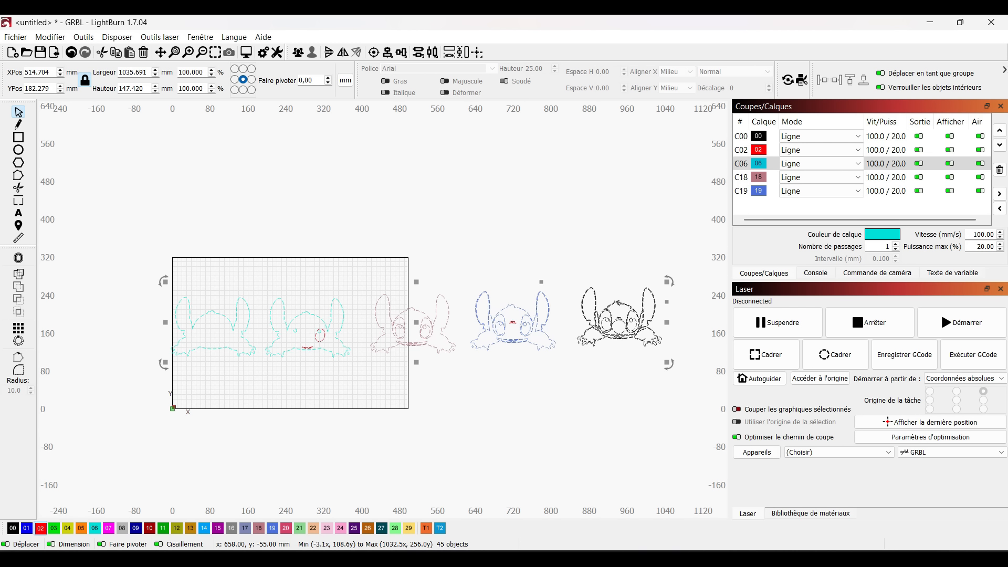
{"action": "left_click", "coordinate": [498, 414]}
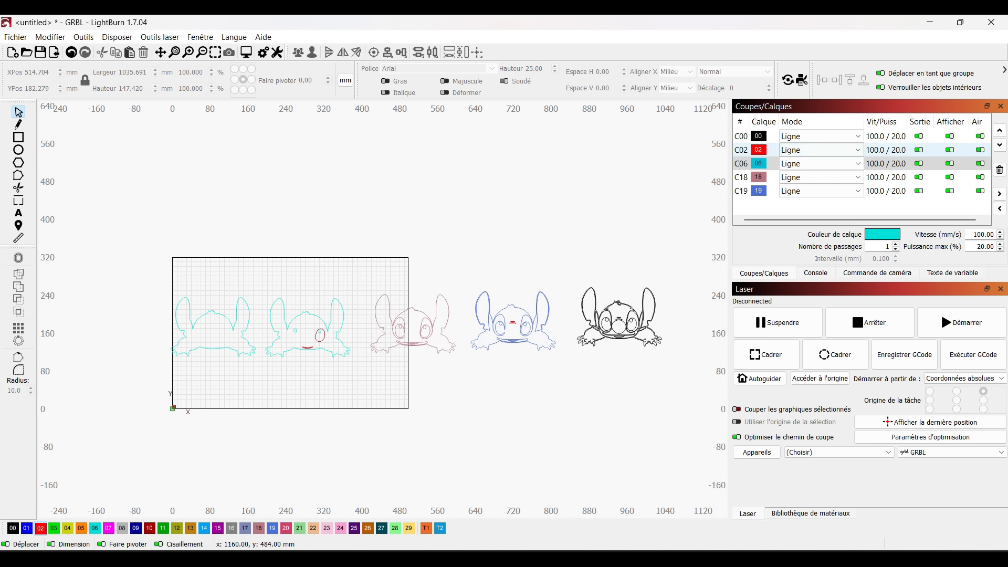
Assign all shapes except the red engraving marks to black layer 00, with layer C02 hidden only during the change
{"action": "left_click", "coordinate": [950, 150]}
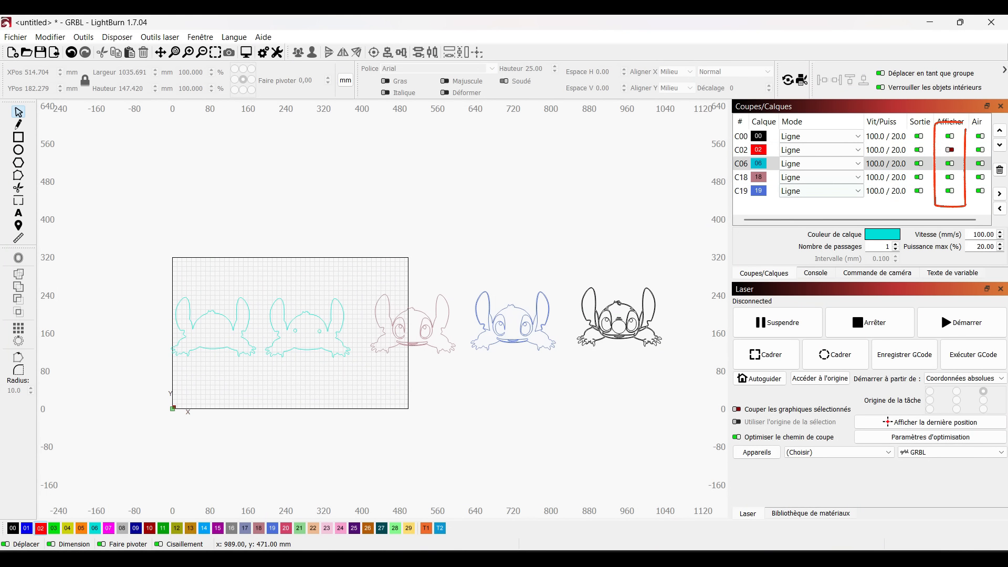
{"action": "left_click_drag", "start_coordinate": [640, 277], "coordinate": [140, 371]}
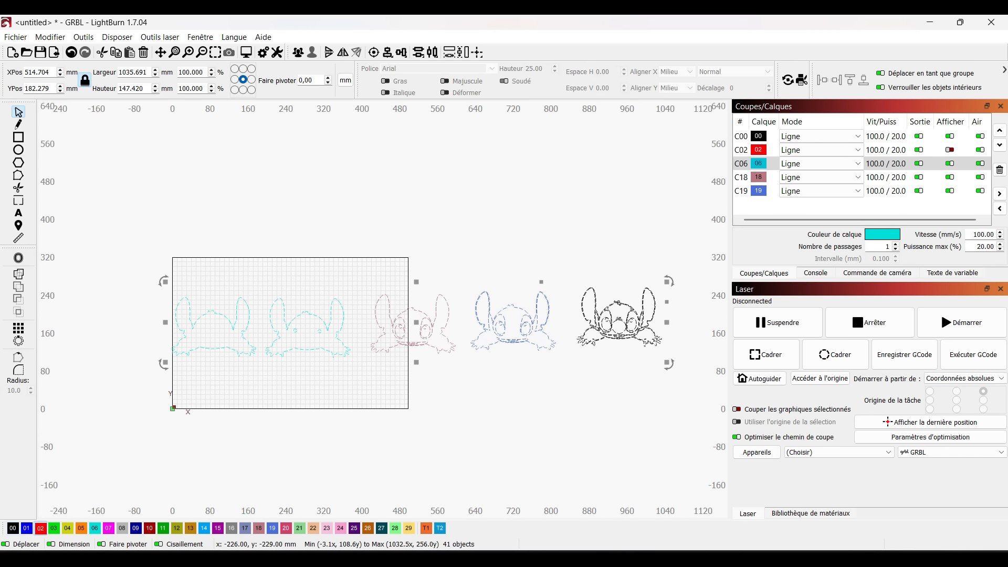
{"action": "left_click", "coordinate": [13, 528]}
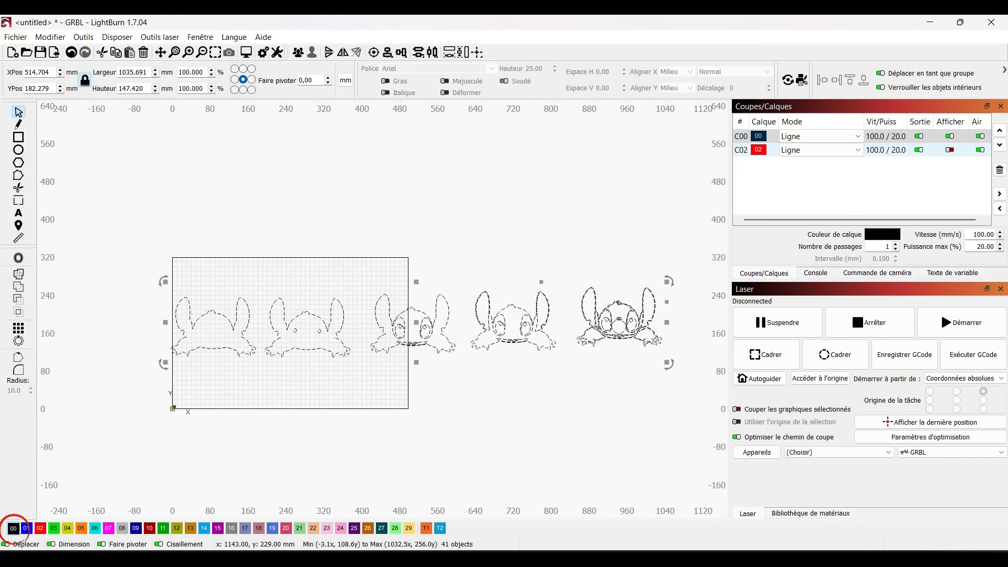
{"action": "left_click", "coordinate": [949, 149]}
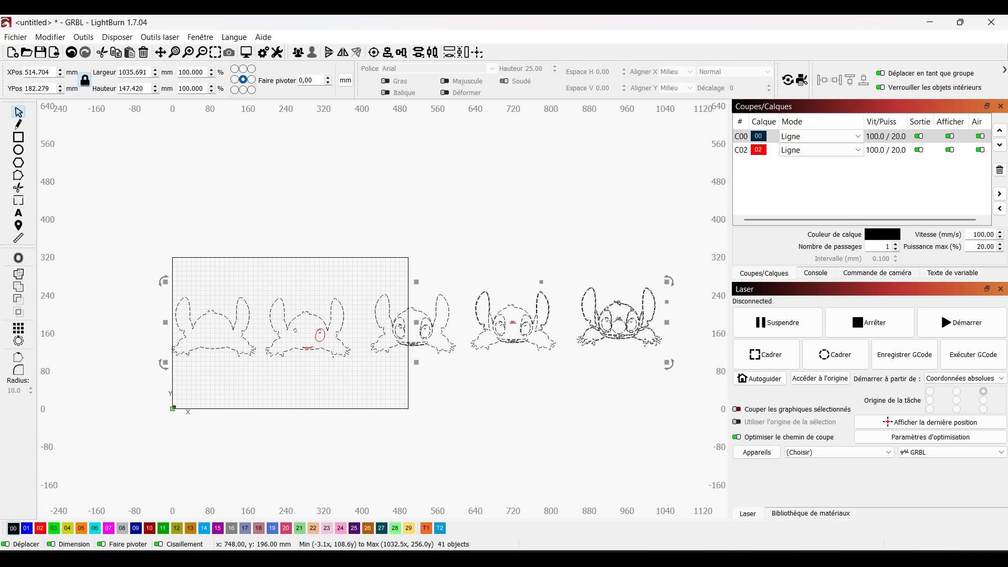
{"action": "scroll", "coordinate": [523, 330], "scroll_direction": "up", "scroll_amount": 3}
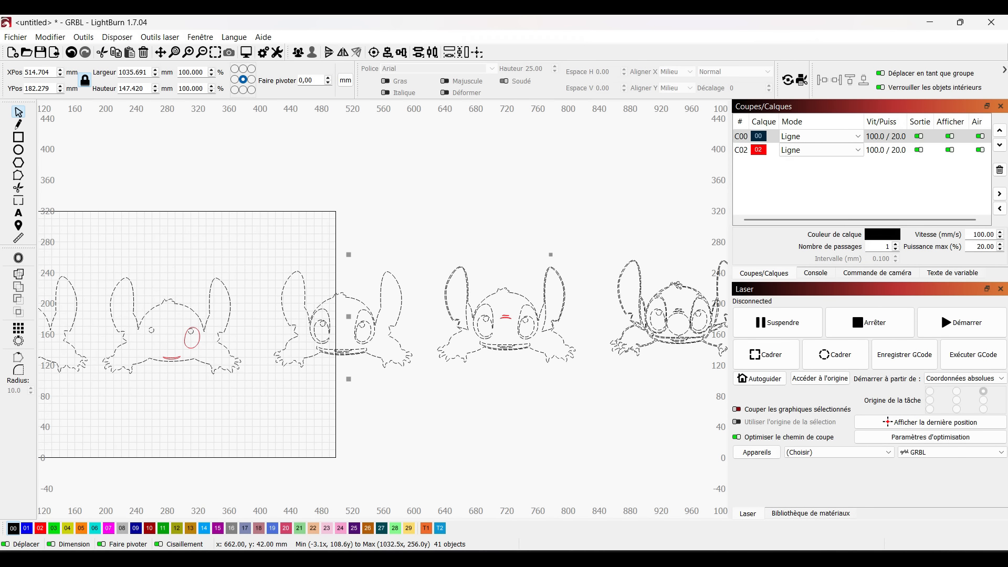
{"action": "scroll", "coordinate": [551, 345], "scroll_direction": "down", "scroll_amount": 1}
{"action": "scroll", "coordinate": [529, 326], "scroll_direction": "down", "scroll_amount": 2}
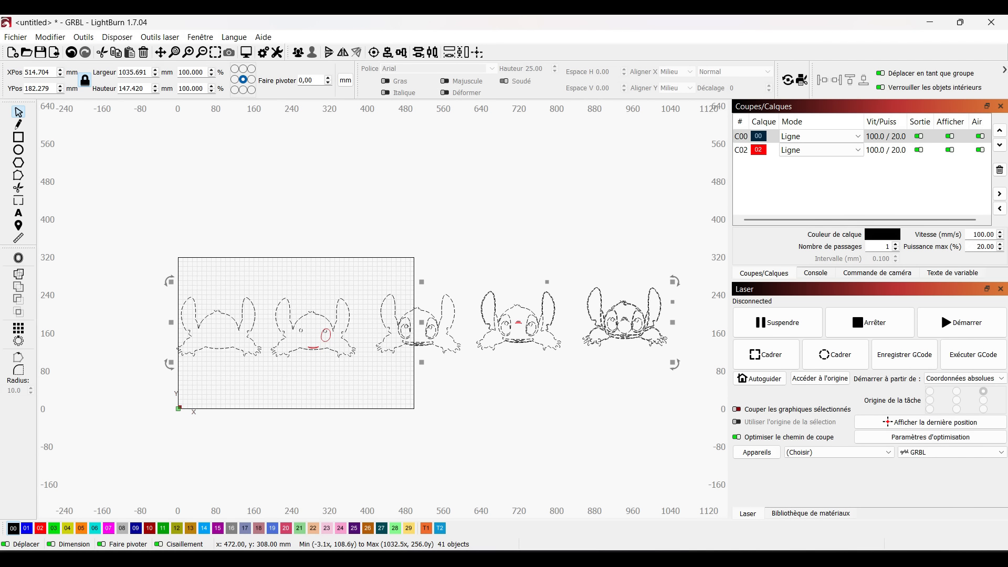